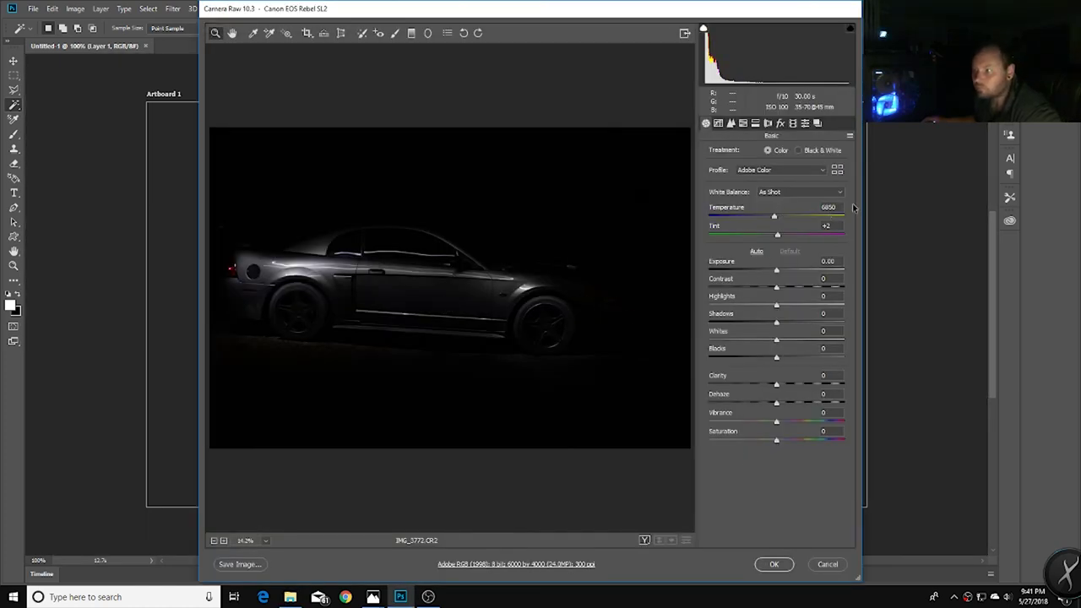
Place IMG_3772 on the artboard, stretched to the artboard's full width
click(771, 564)
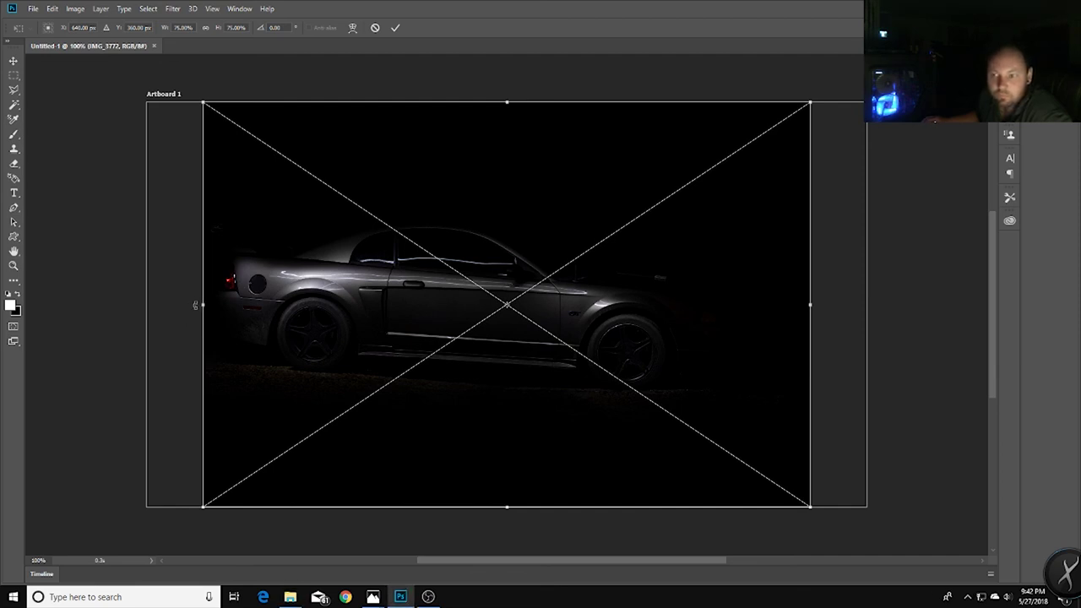
drag(199, 306, 147, 304)
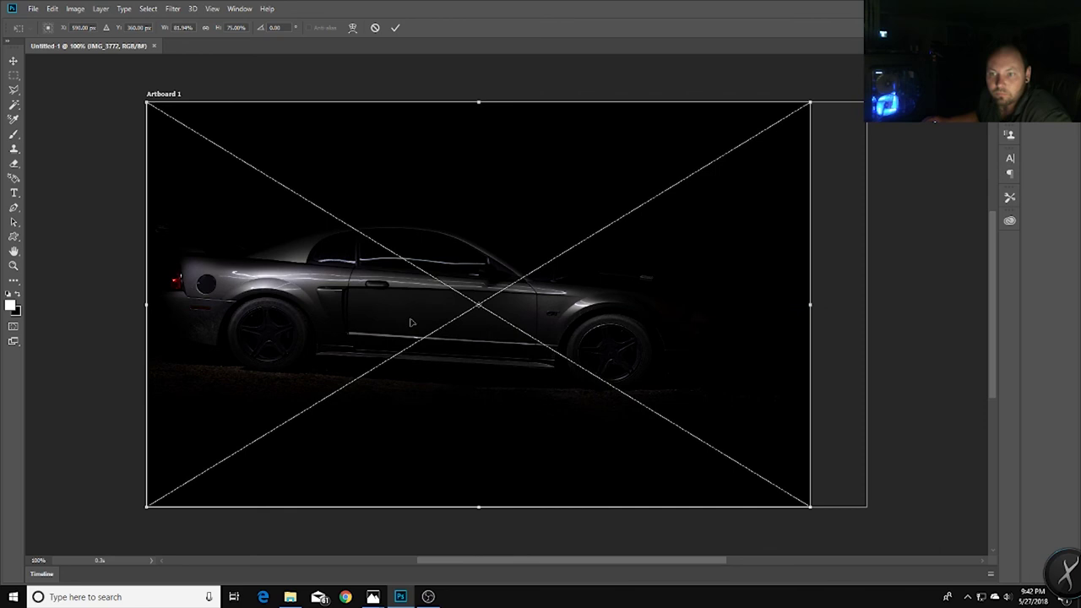
drag(808, 304, 866, 304)
right_click(706, 332)
click(726, 338)
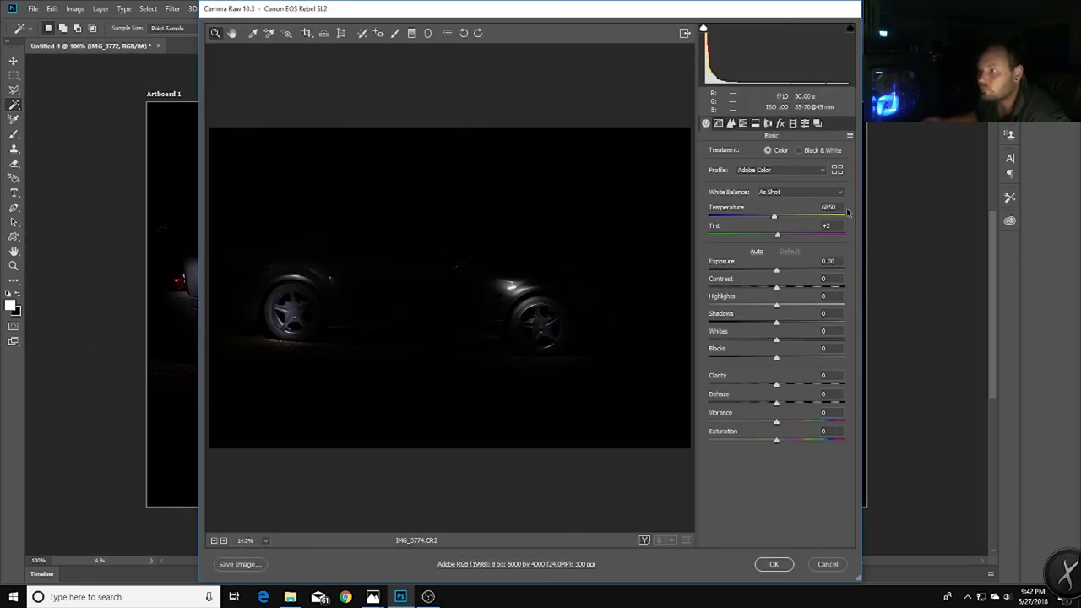
Place IMG_3774 as another layer, stretched edge to edge across the artboard
click(772, 565)
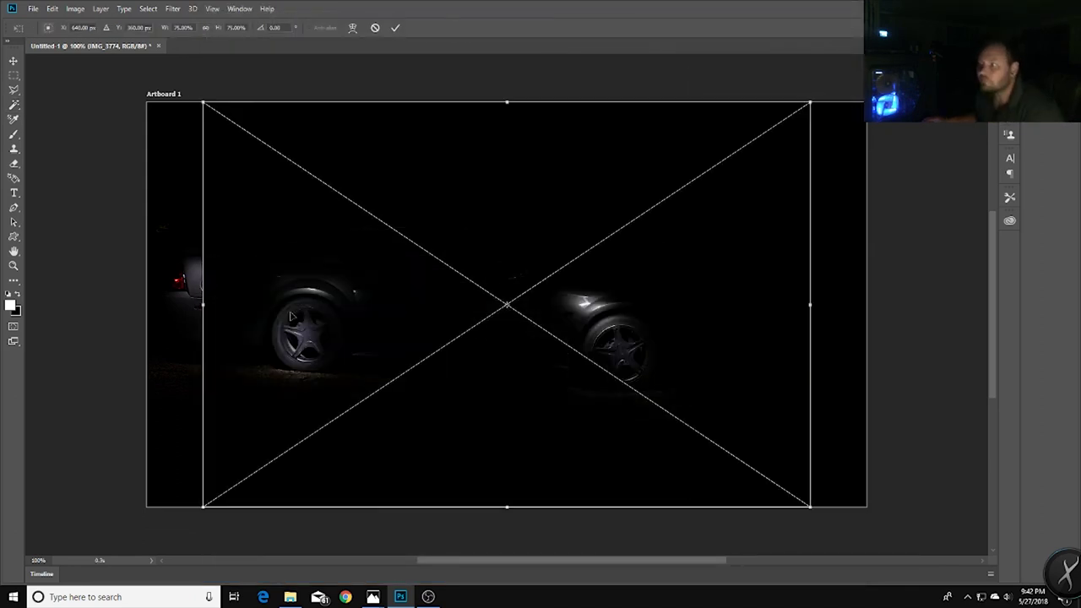
key(F7)
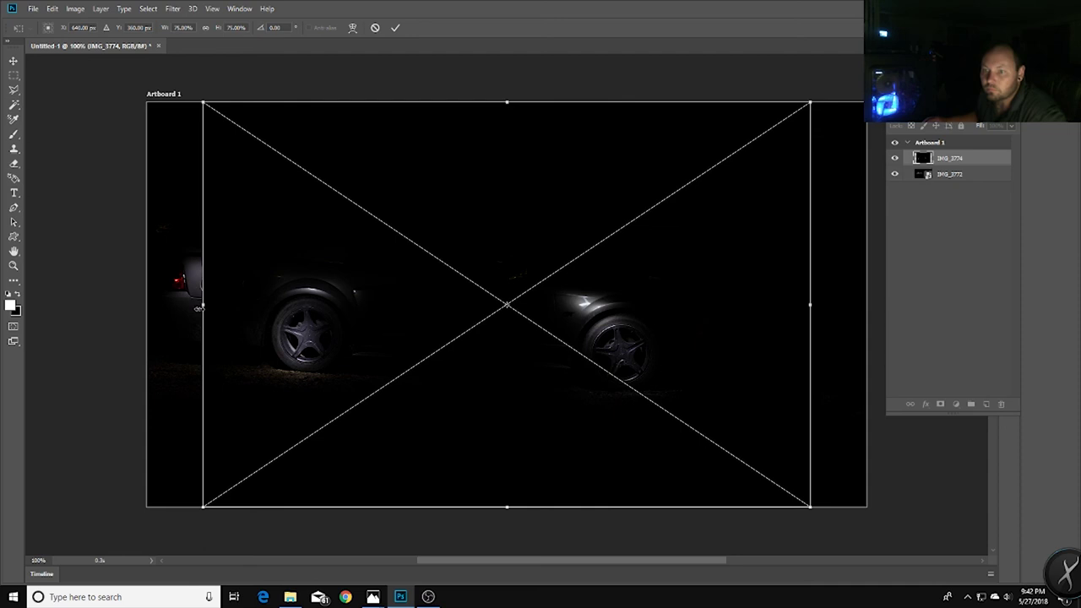
drag(198, 309, 147, 305)
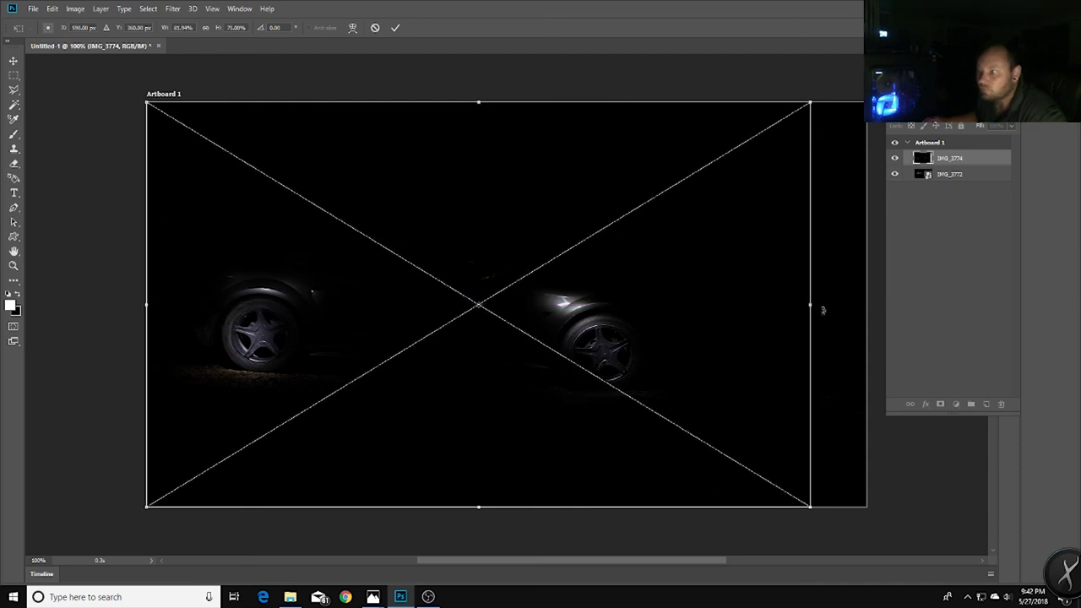
drag(822, 310, 867, 305)
right_click(672, 307)
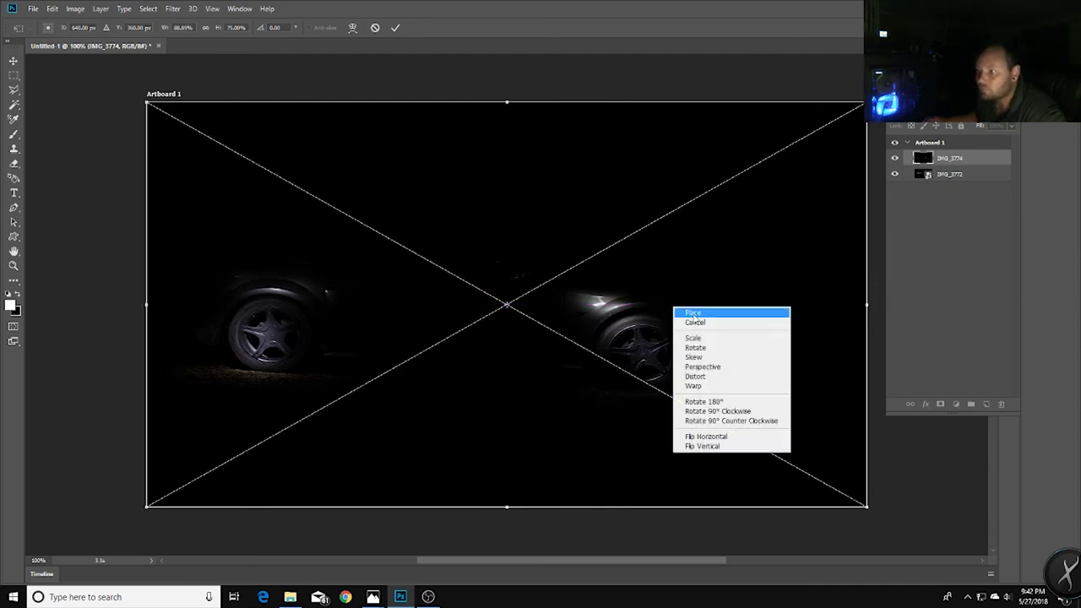
click(694, 316)
key(w)
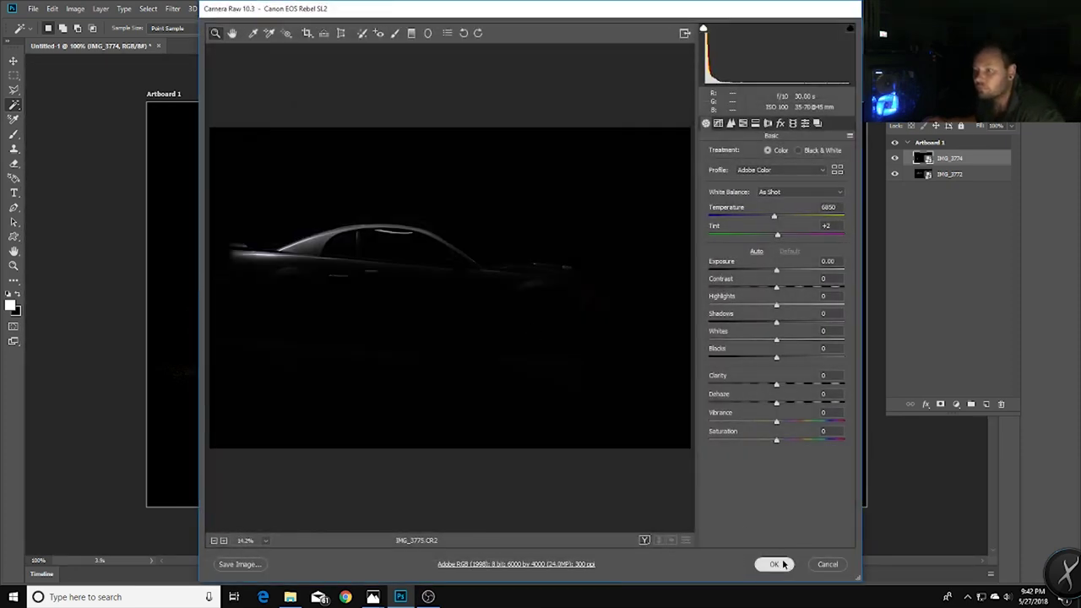
Place IMG_3775 and stretch it to the artboard's left and right edges
click(784, 564)
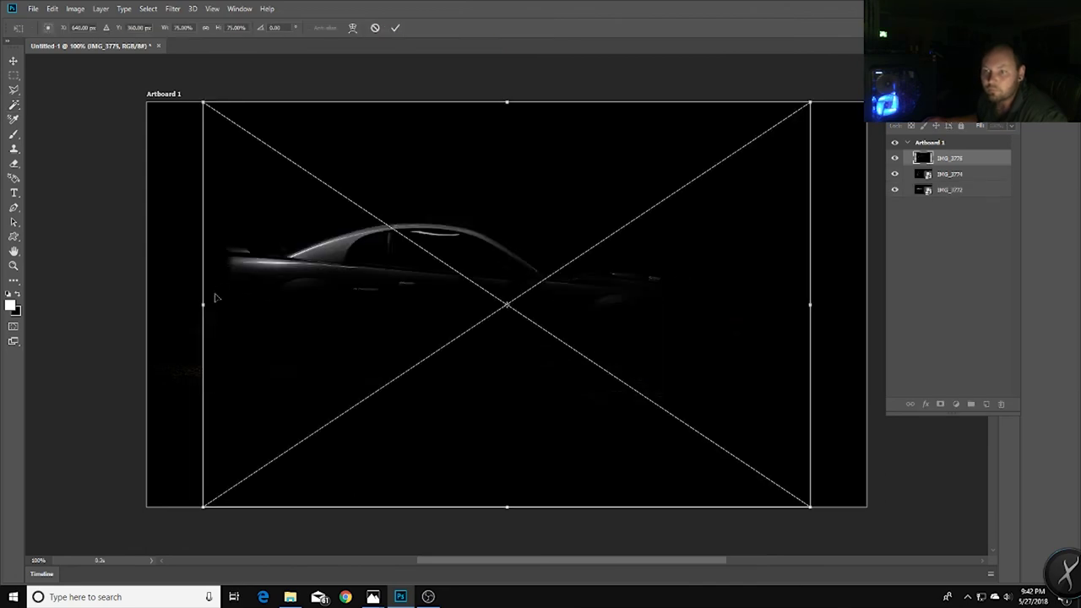
drag(204, 305, 147, 303)
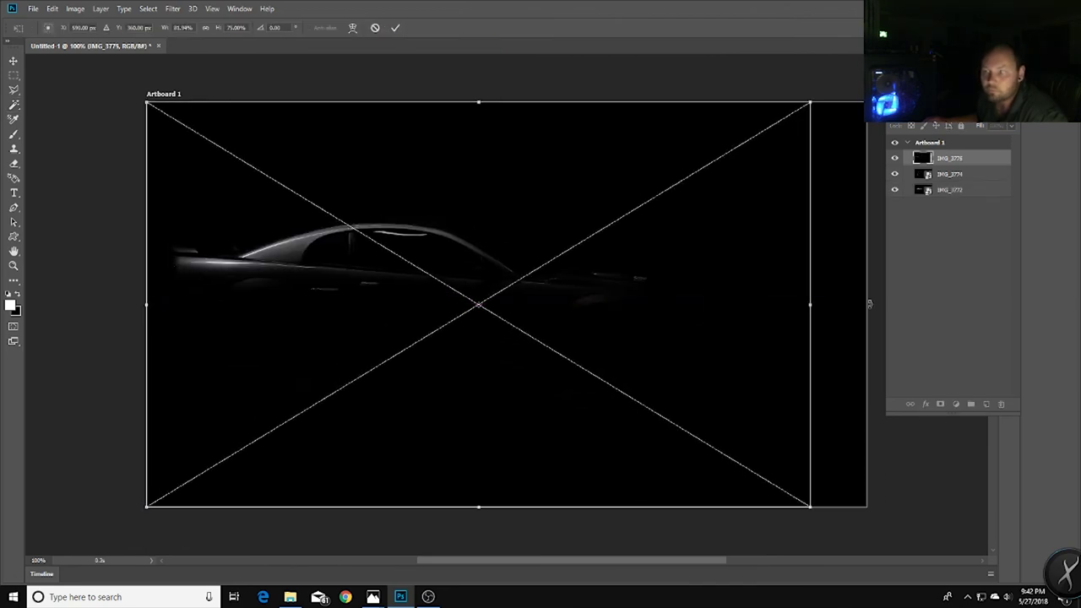
drag(812, 304, 866, 302)
right_click(798, 311)
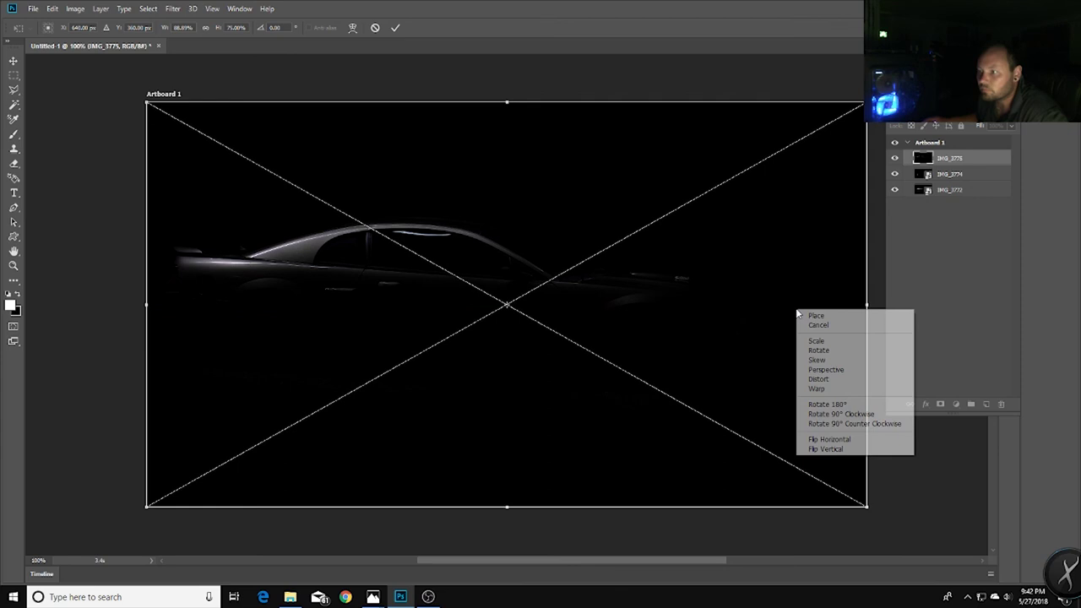
click(806, 317)
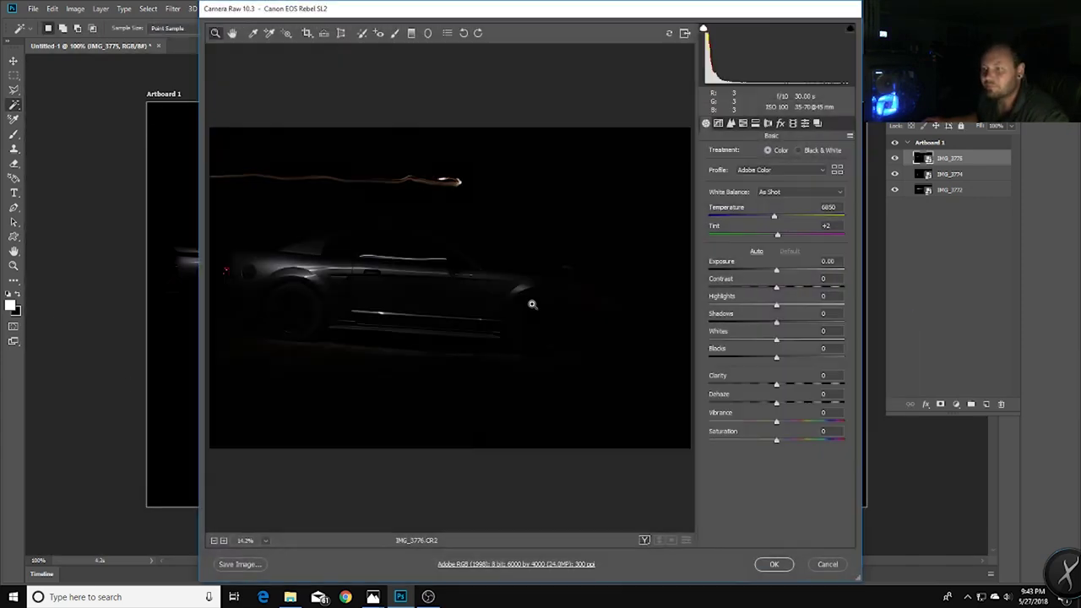
Place IMG_3776 stretched to the full artboard width
click(775, 564)
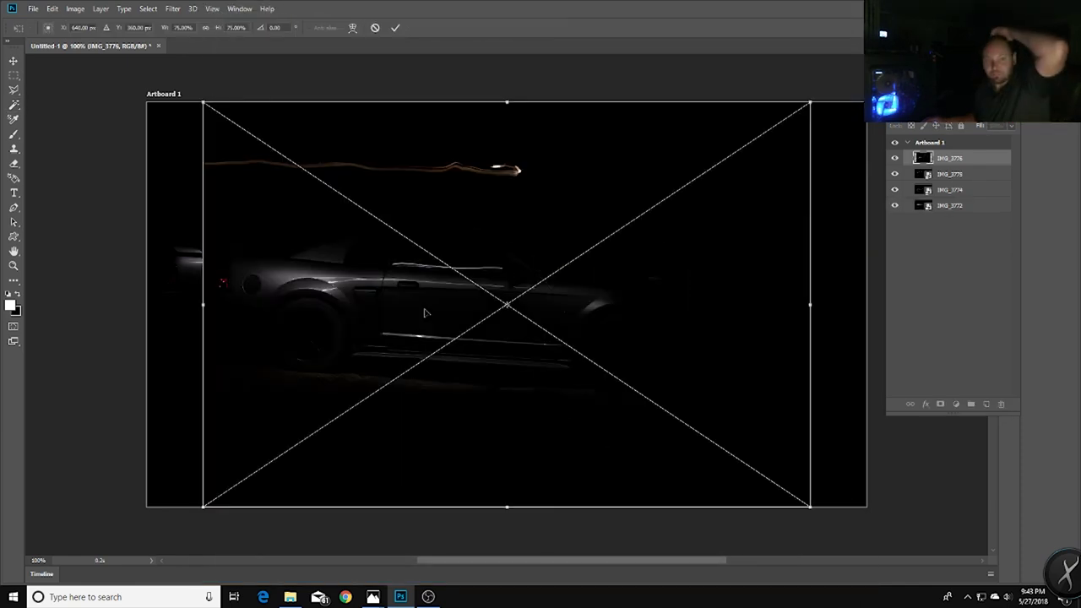
drag(197, 306, 147, 305)
drag(811, 305, 873, 299)
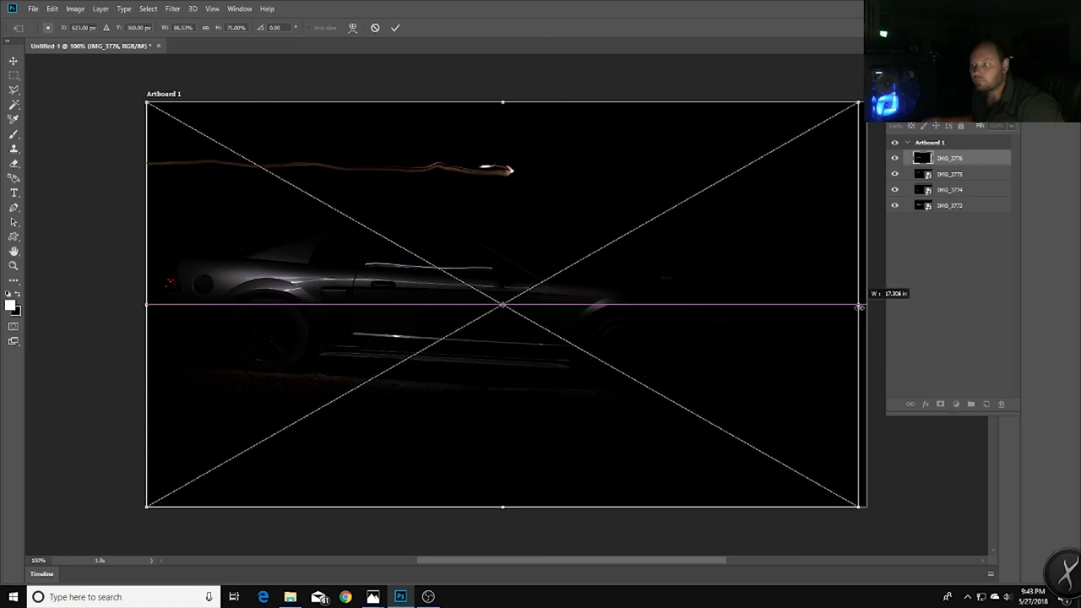
right_click(803, 313)
click(810, 318)
key(Return)
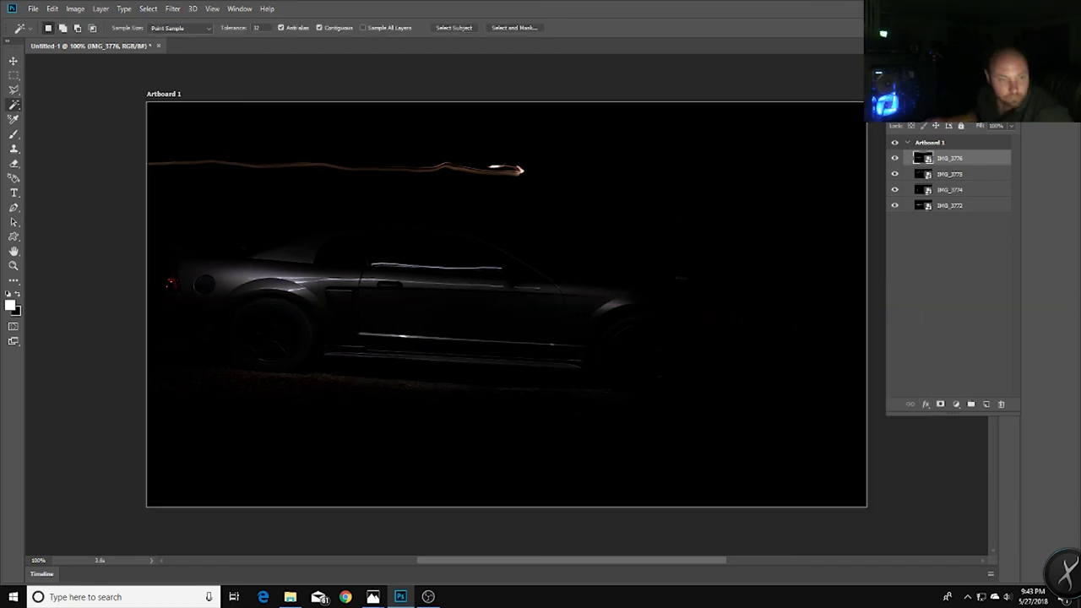
Bring in IMG_3777 and stretch it across the full artboard width
drag(309, 394, 296, 388)
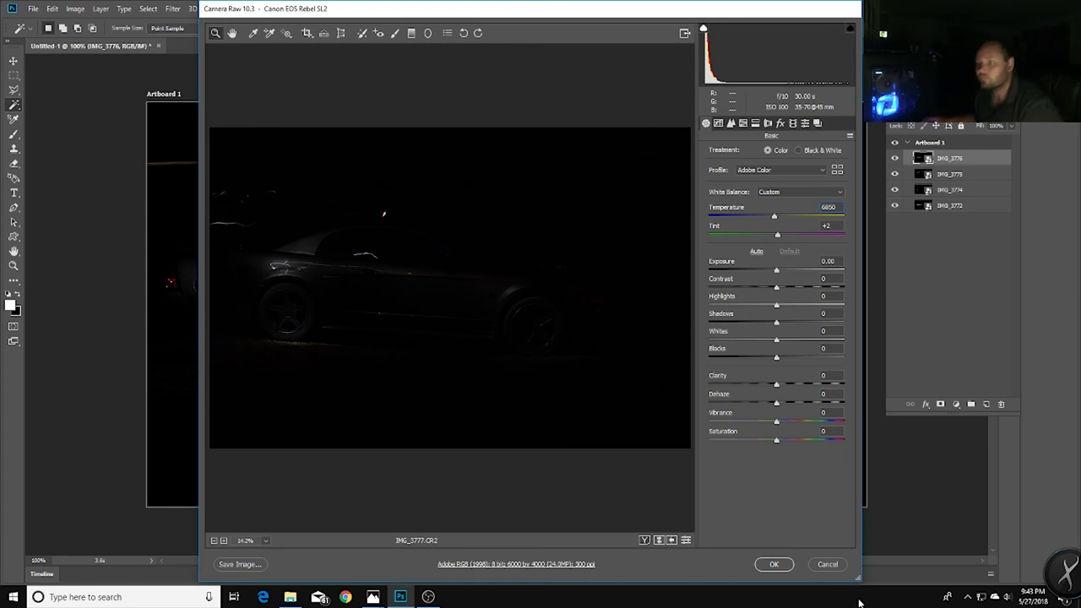
click(774, 564)
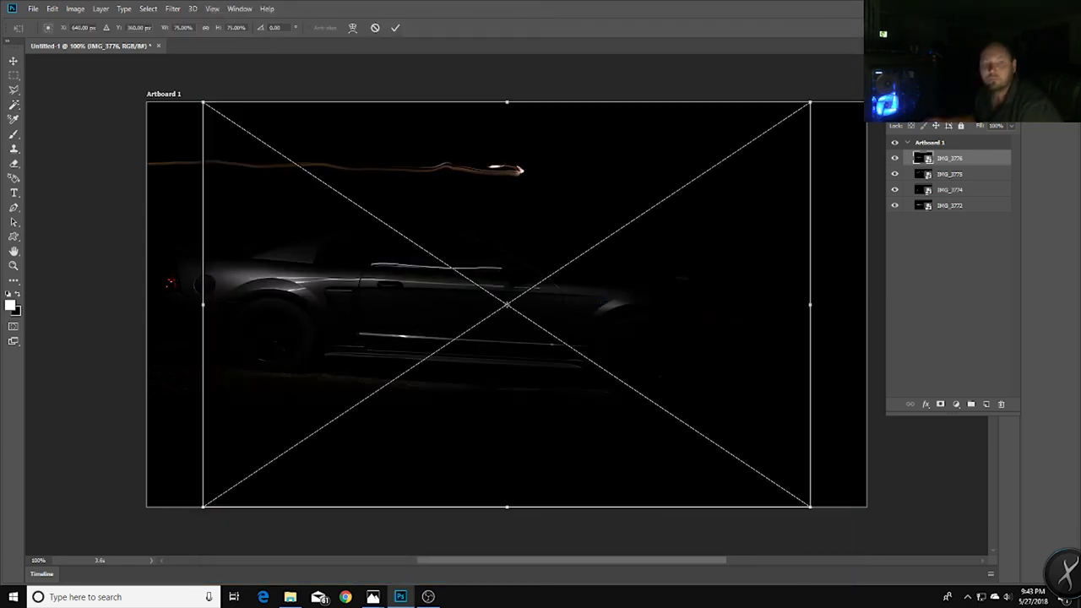
key(Return)
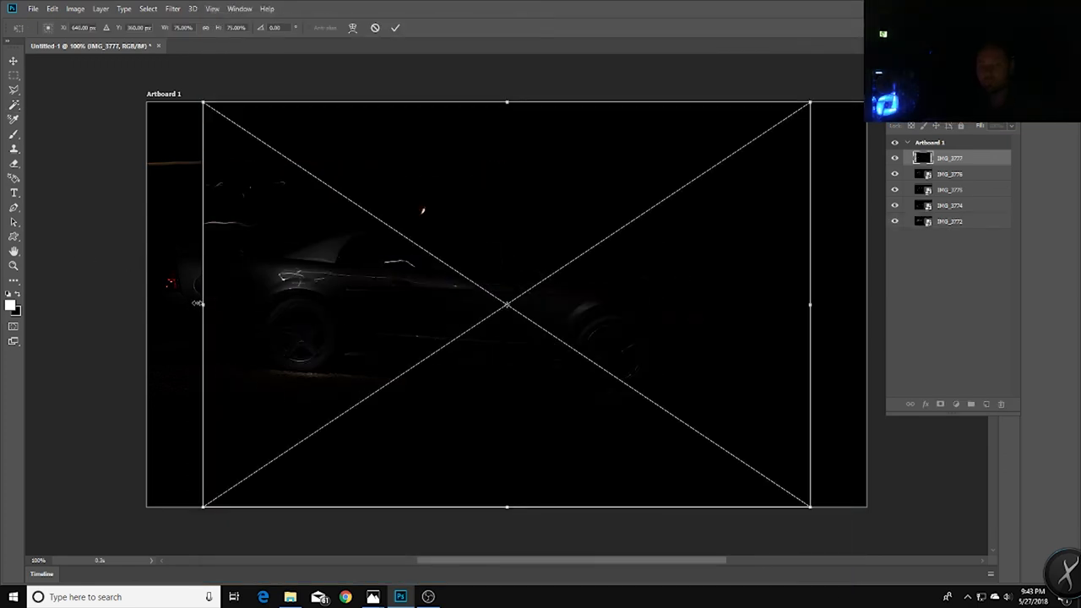
drag(197, 303, 147, 303)
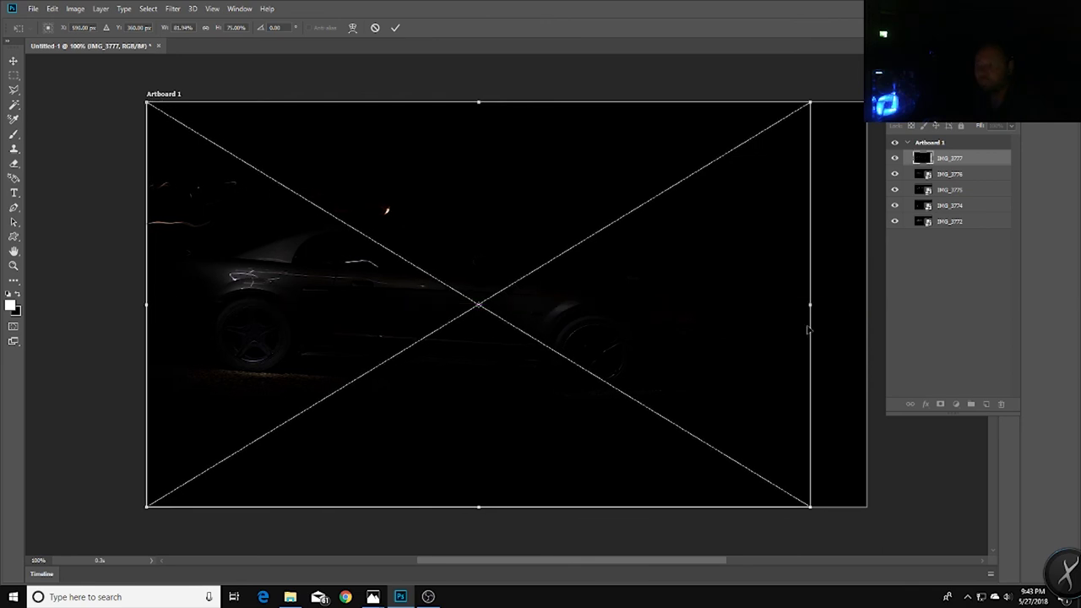
drag(813, 304, 866, 304)
right_click(862, 291)
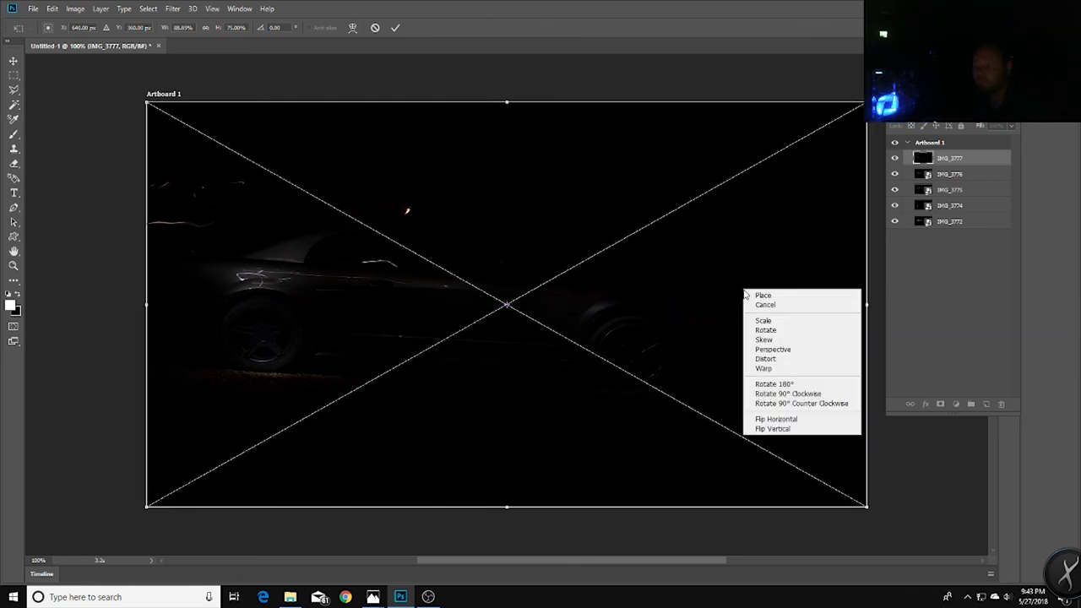
click(766, 294)
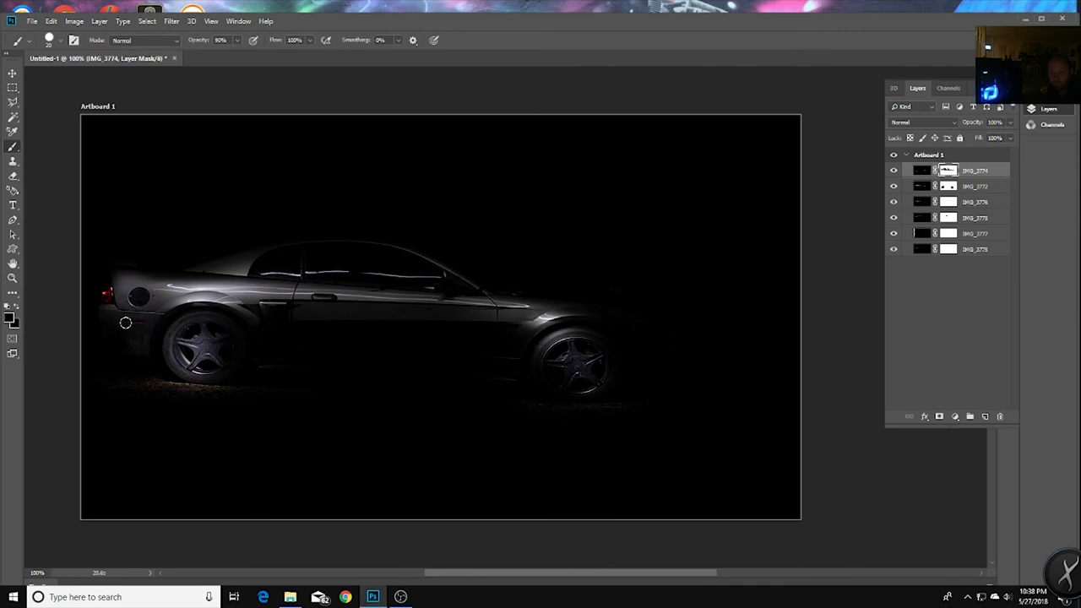
Brush IMG_3774's mask over the rear fender, door, rocker panel and lower door edge
mouse_move(157, 302)
mouse_down()
mouse_move(239, 309)
mouse_move(272, 336)
mouse_move(245, 296)
mouse_move(273, 322)
mouse_up()
mouse_move(410, 329)
mouse_down()
mouse_move(517, 323)
mouse_move(419, 329)
mouse_move(517, 332)
mouse_move(435, 346)
mouse_move(538, 335)
mouse_move(537, 323)
mouse_move(501, 373)
mouse_move(571, 314)
mouse_move(620, 330)
mouse_move(533, 306)
mouse_move(546, 326)
mouse_move(446, 322)
mouse_move(444, 352)
mouse_up()
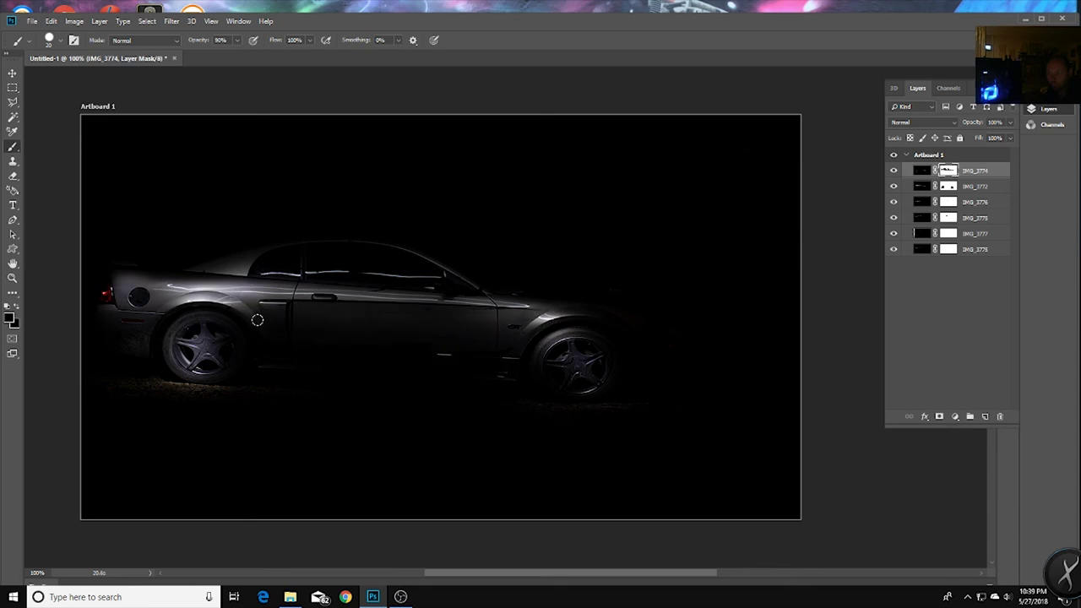
mouse_move(273, 355)
mouse_down()
mouse_move(265, 364)
mouse_move(483, 373)
mouse_up()
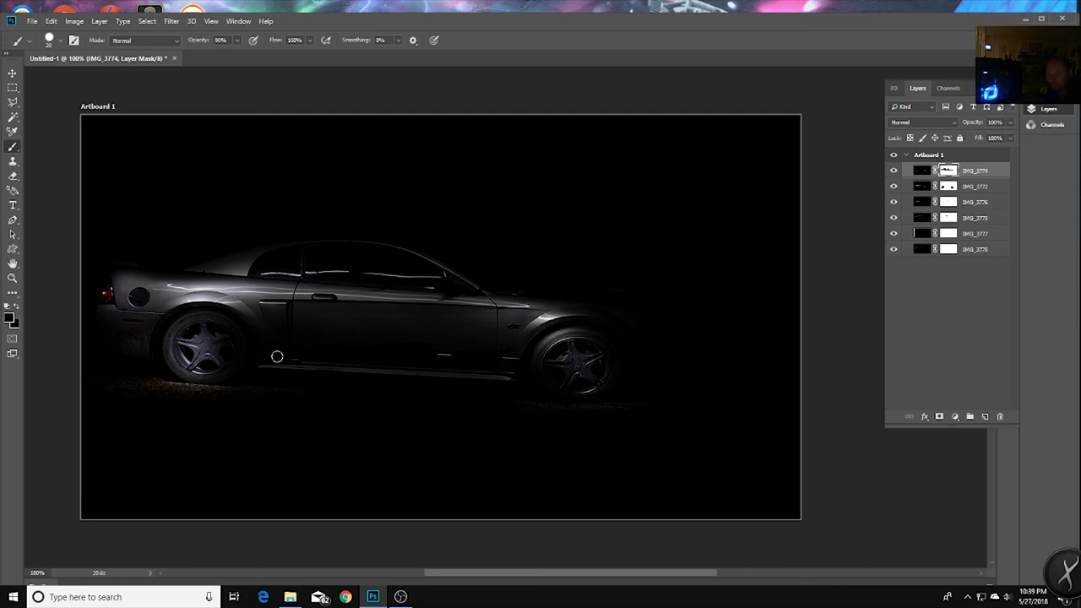
mouse_move(277, 357)
mouse_down()
mouse_move(506, 359)
mouse_move(377, 367)
mouse_move(278, 348)
mouse_up()
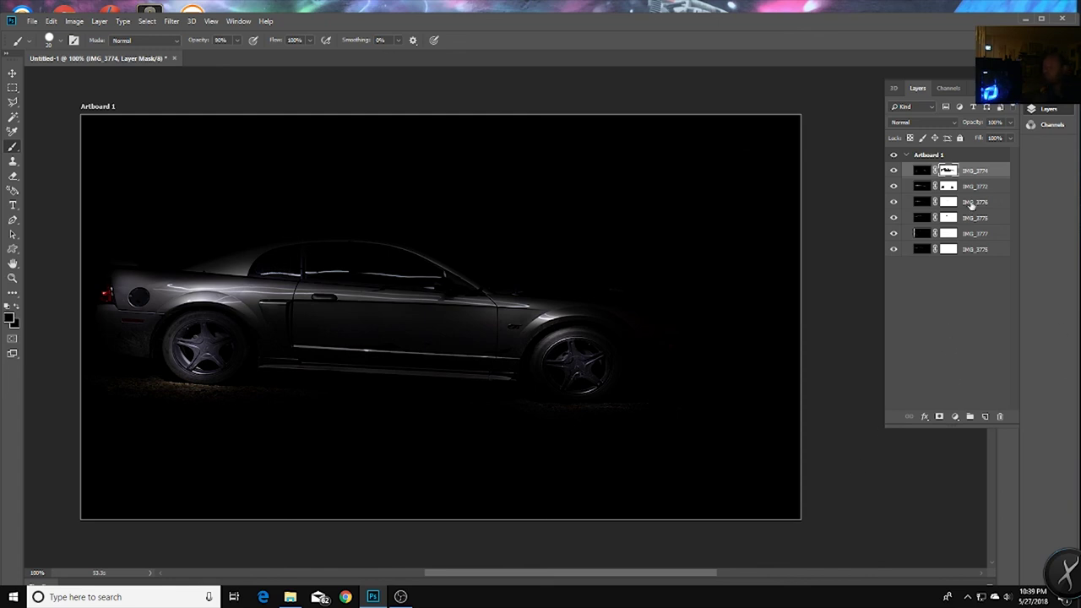
Toggle IMG_3772, IMG_3775 and IMG_3774 visibility to compare exposures, then select IMG_3775's mask
click(949, 187)
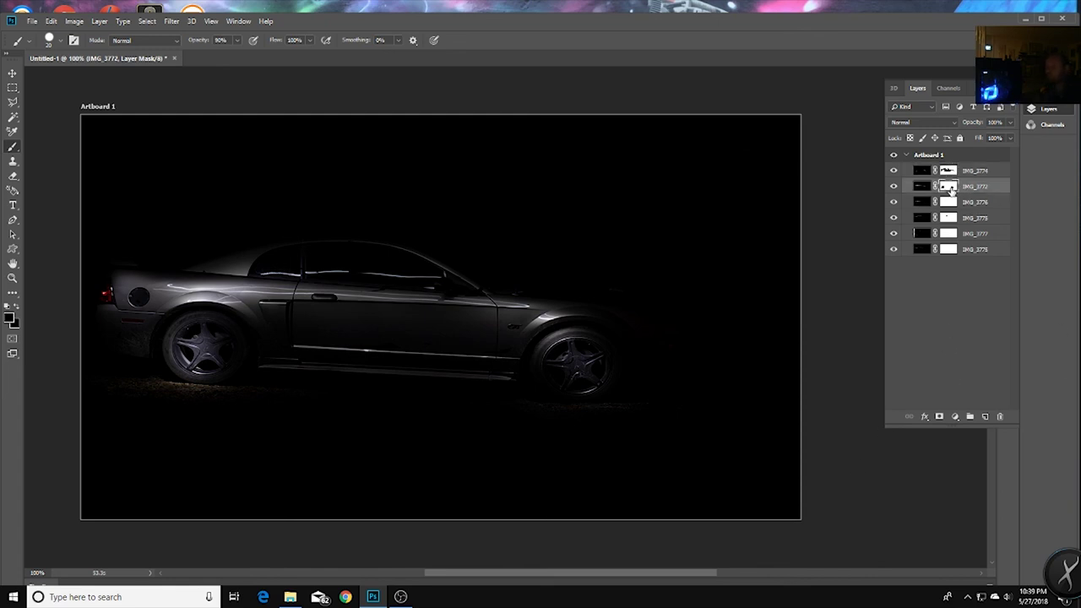
click(894, 187)
click(894, 186)
click(895, 251)
click(895, 250)
click(895, 171)
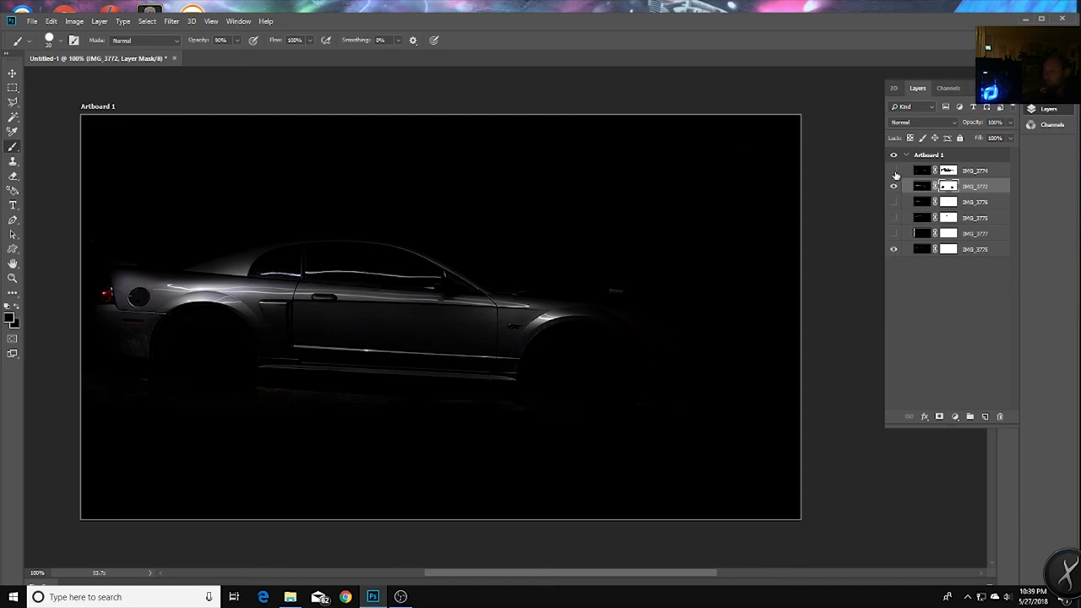
click(894, 188)
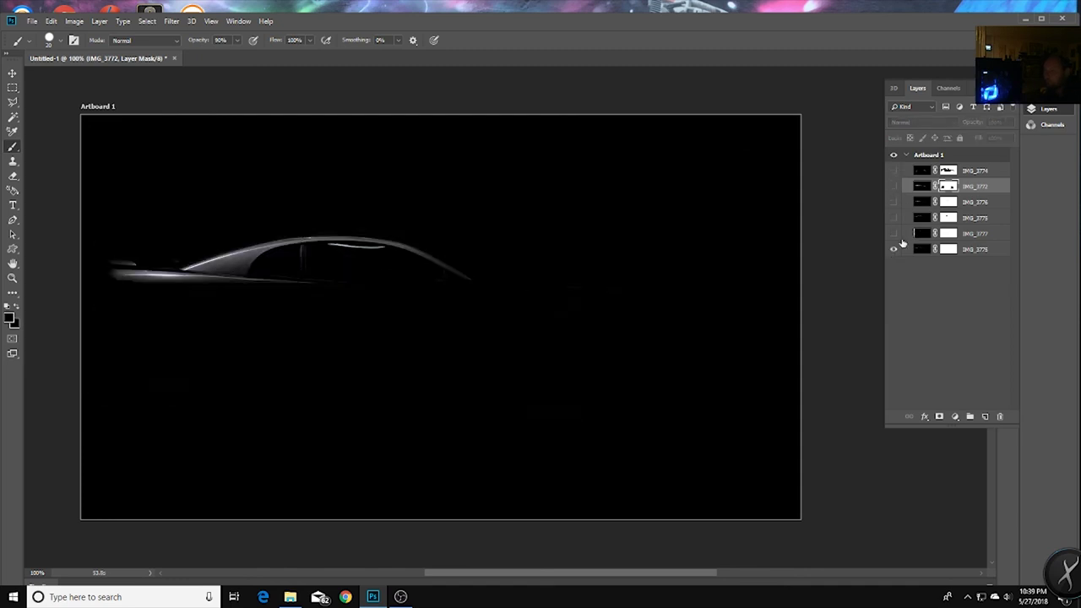
click(895, 187)
click(894, 171)
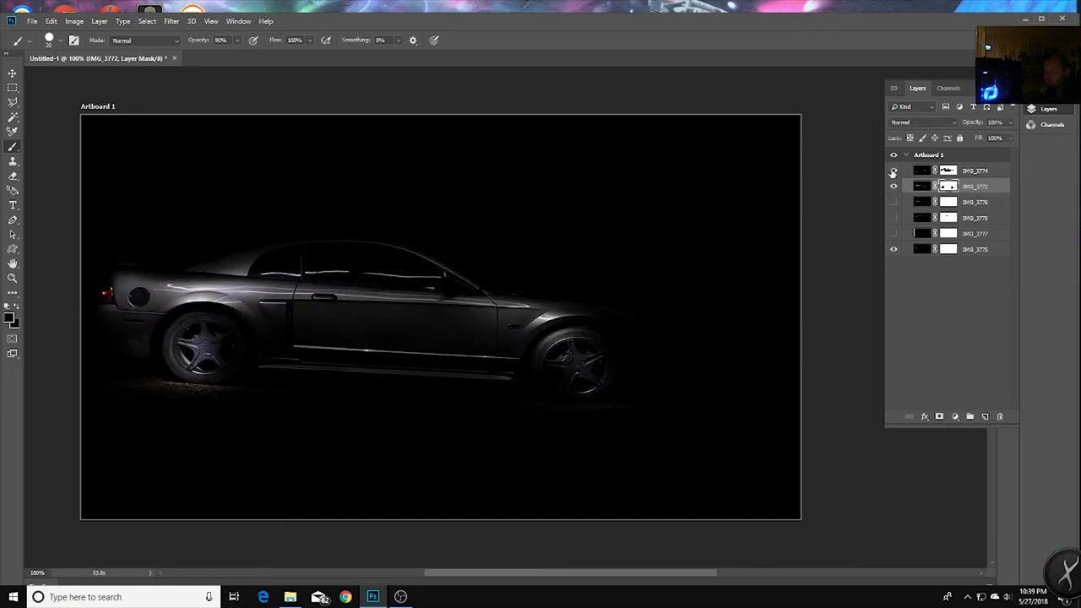
click(948, 250)
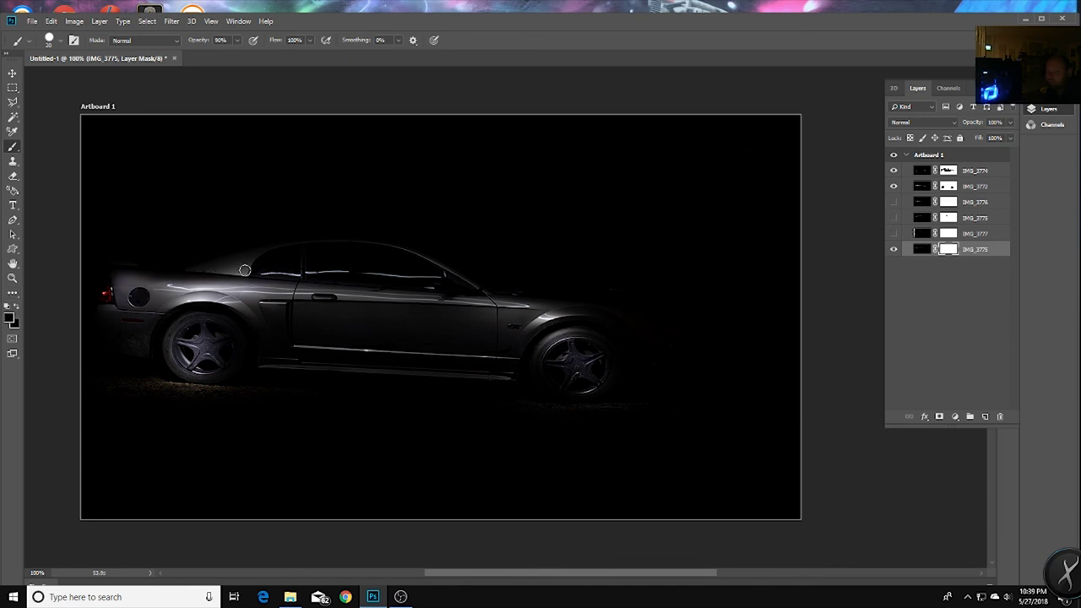
Run an Edit menu command and set the foreground painting colour to white
click(51, 22)
click(64, 55)
click(10, 316)
drag(398, 241, 402, 157)
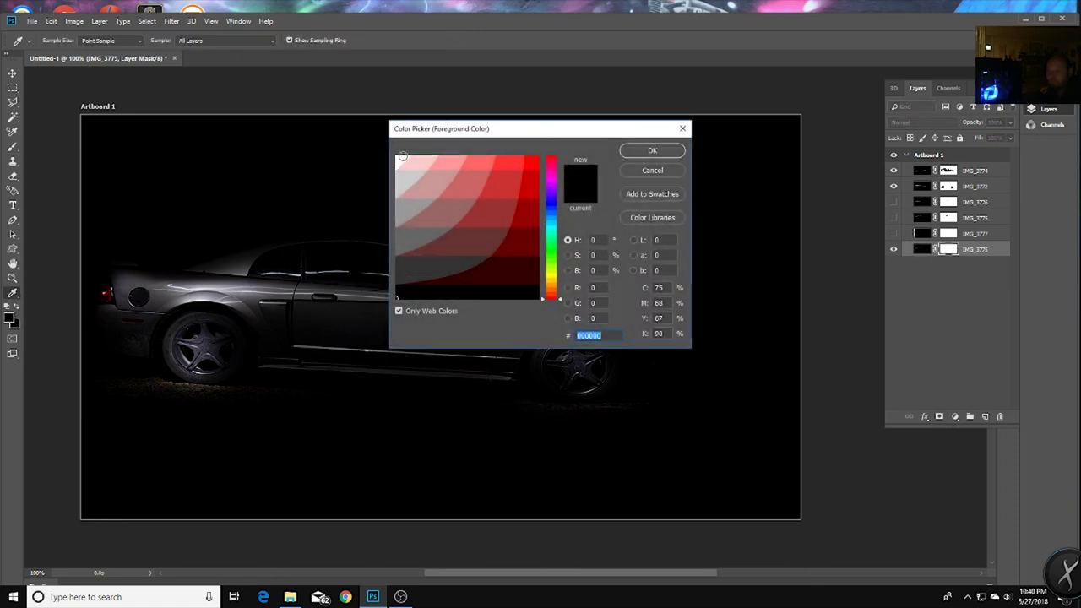
click(652, 151)
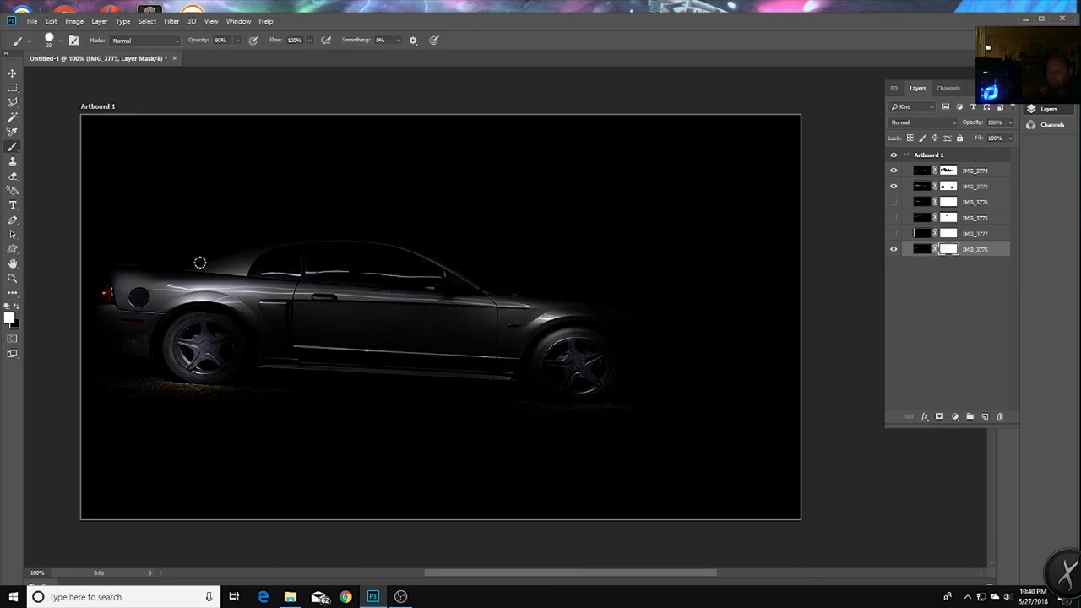
Select IMG_3774's mask and toggle IMG_3773, IMG_3774 and IMG_3772 on and off to compare
click(949, 171)
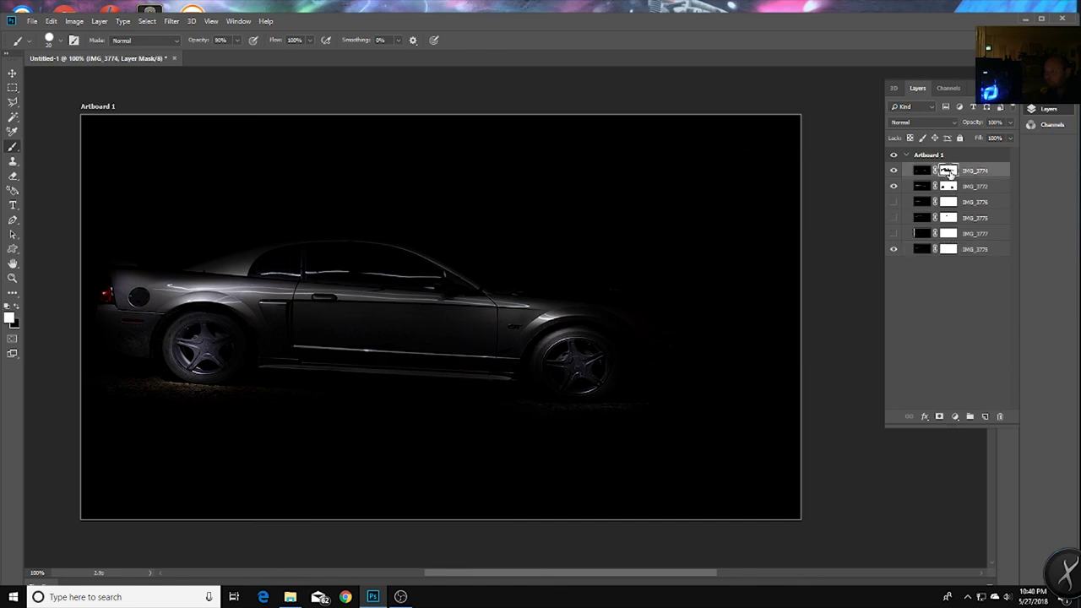
click(895, 250)
click(892, 250)
click(894, 251)
click(893, 250)
click(894, 171)
click(894, 186)
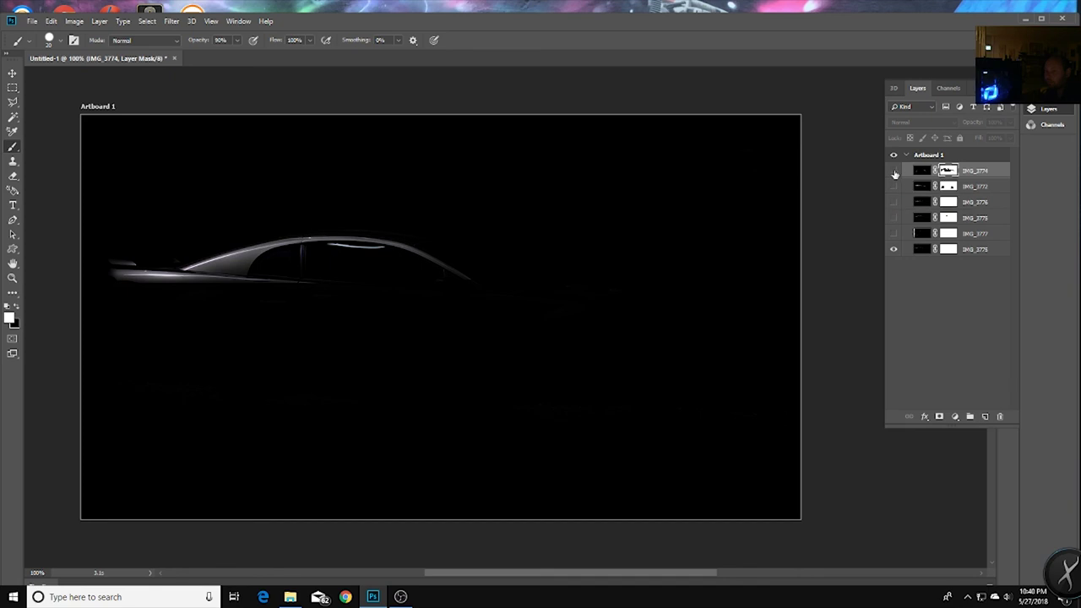
click(894, 172)
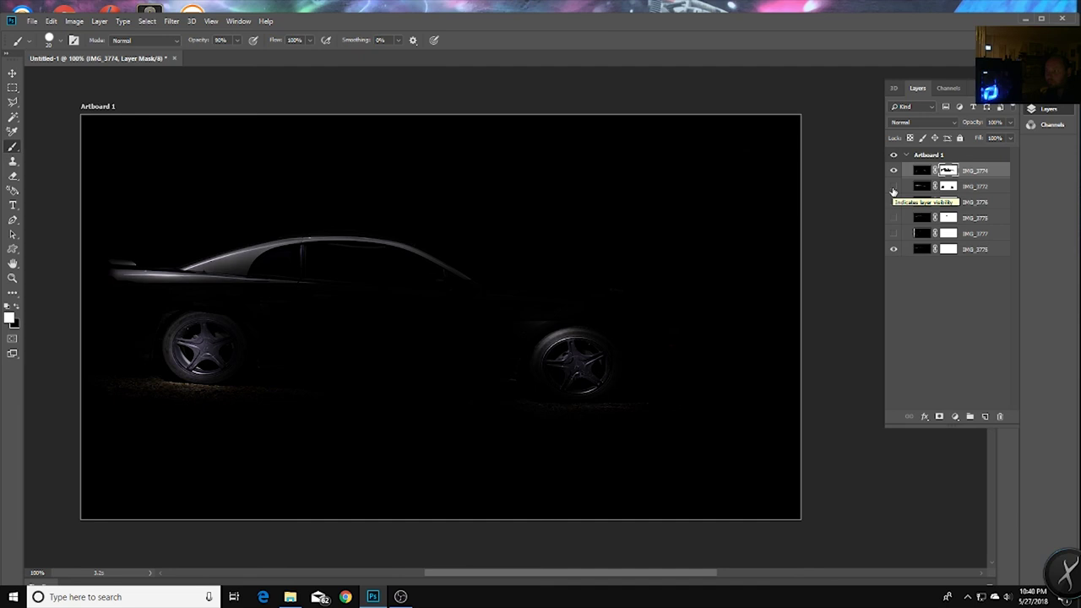
click(893, 186)
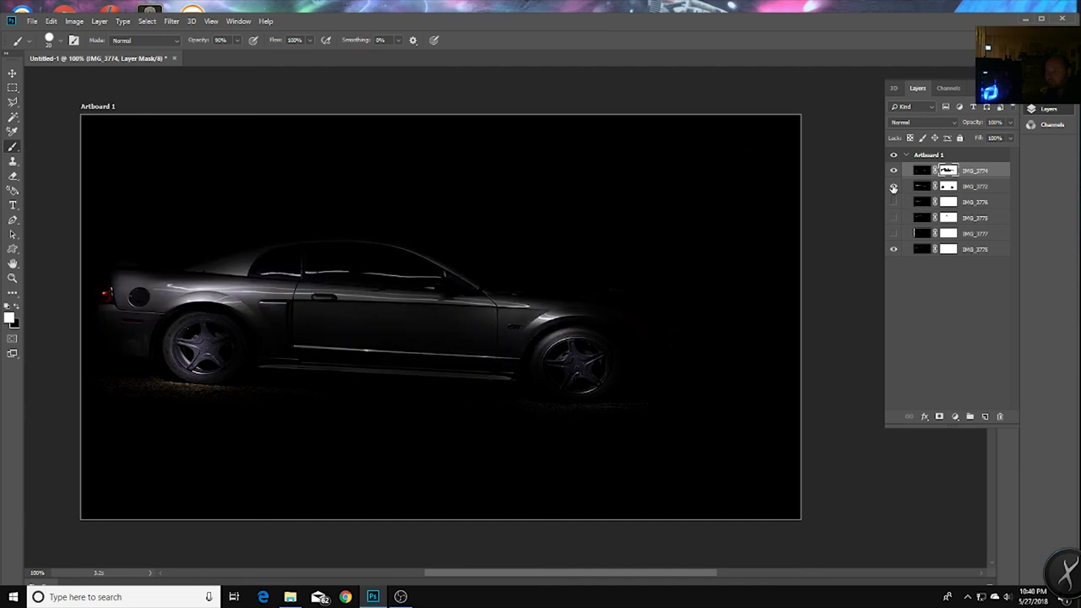
Select IMG_3772's layer mask and set the foreground colour to black
click(951, 187)
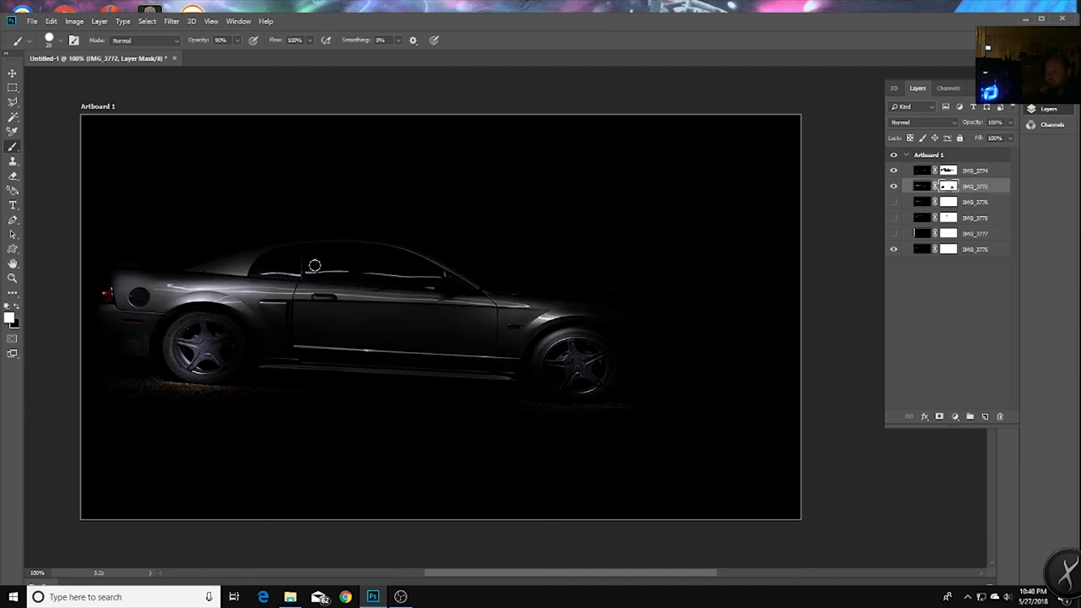
click(9, 319)
click(484, 294)
click(652, 150)
Paint IMG_3772's mask along the rear roofline and rear deck, then switch to white
drag(191, 264, 248, 265)
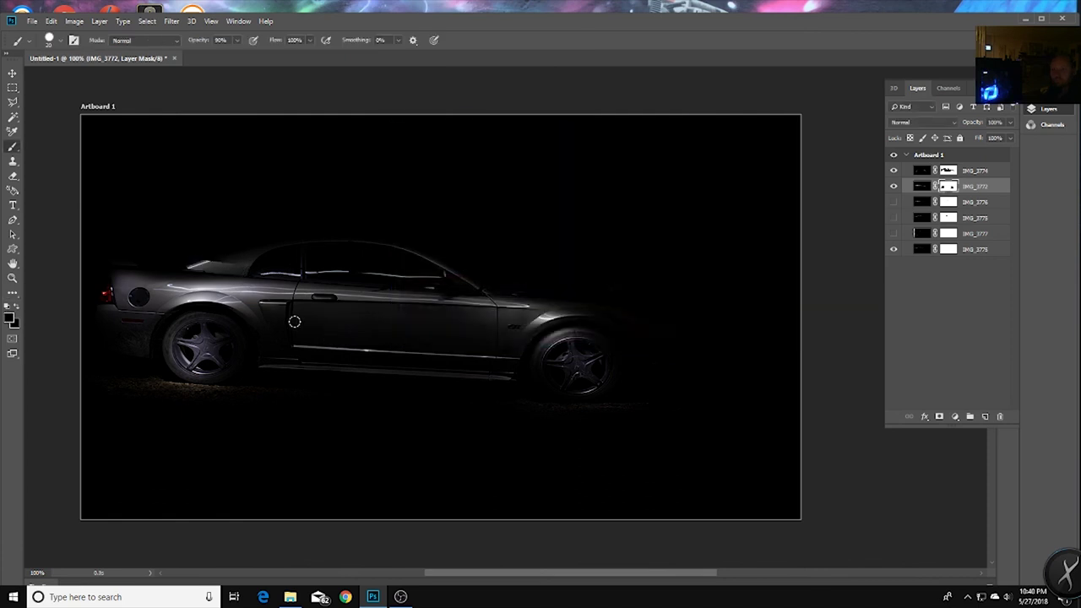
mouse_move(123, 263)
mouse_down()
mouse_move(229, 277)
mouse_move(118, 274)
mouse_move(180, 277)
mouse_move(220, 255)
mouse_move(281, 250)
mouse_move(235, 268)
mouse_move(282, 245)
mouse_move(247, 242)
mouse_move(236, 253)
mouse_move(313, 239)
mouse_move(418, 252)
mouse_move(396, 235)
mouse_move(358, 237)
mouse_move(456, 278)
mouse_up()
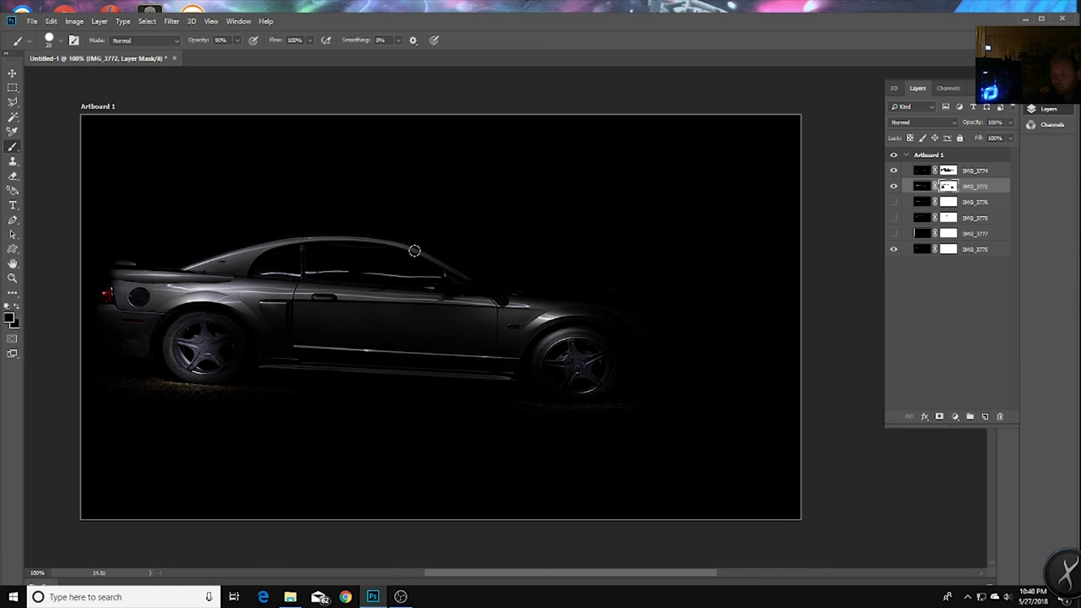
click(9, 317)
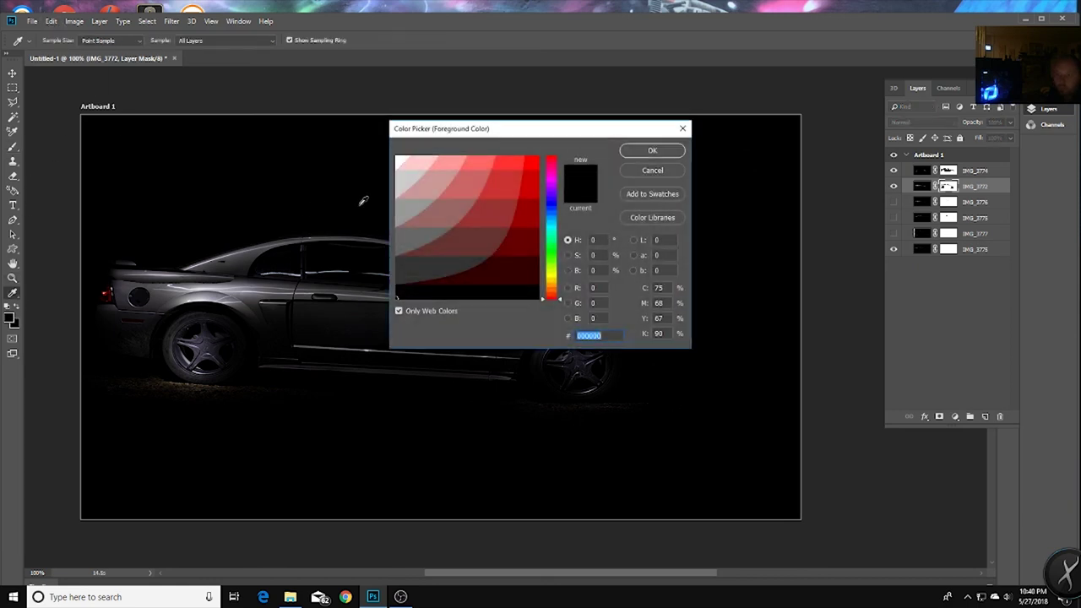
click(400, 159)
click(652, 150)
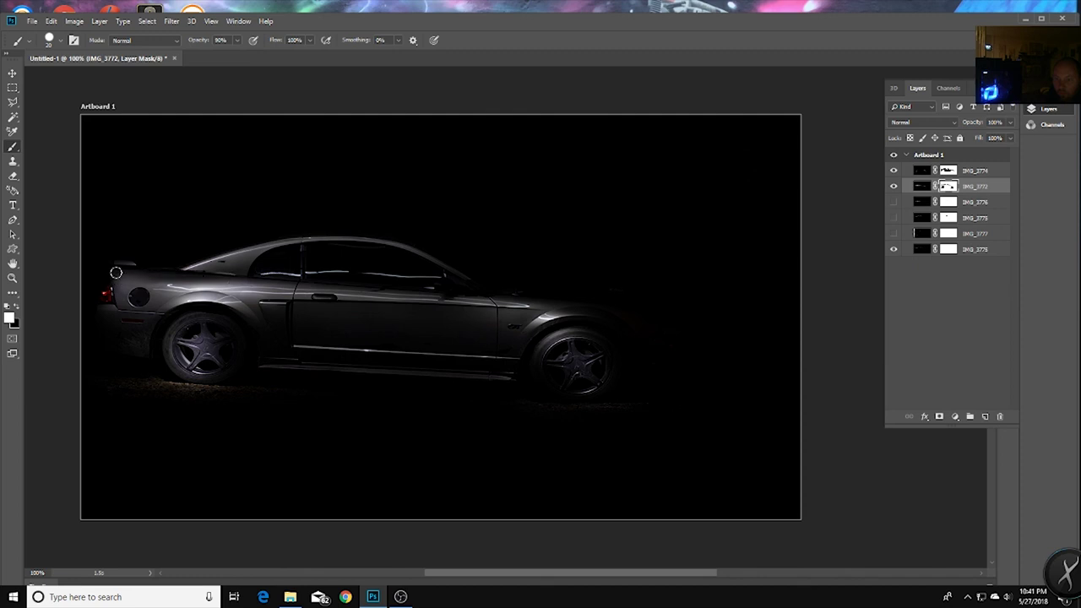
Switch back to black and paint over the rear body line and window reflection streak
click(10, 318)
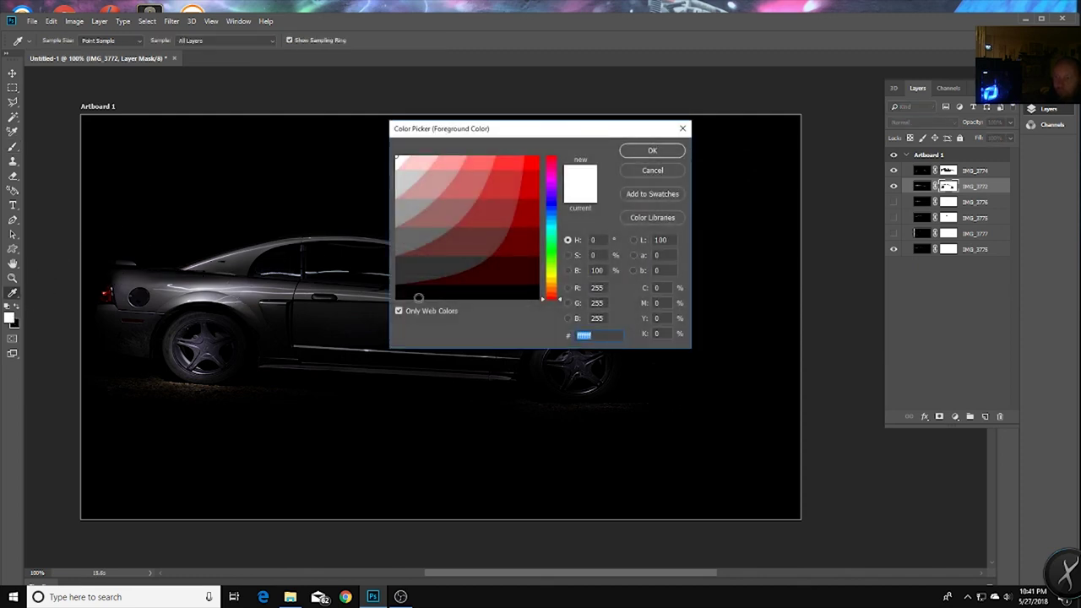
click(418, 297)
click(652, 152)
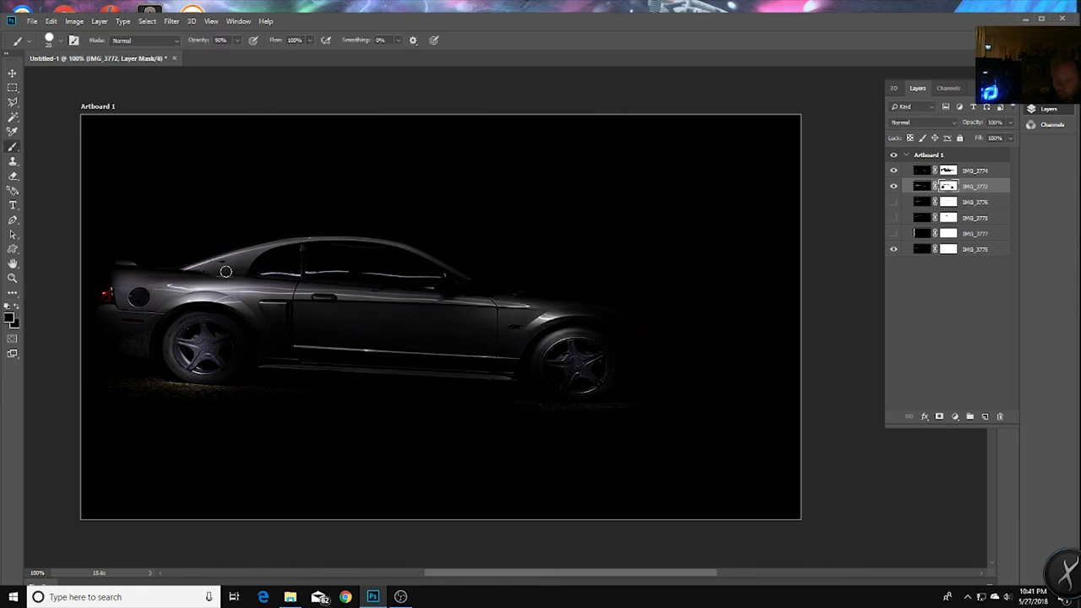
drag(124, 266, 266, 277)
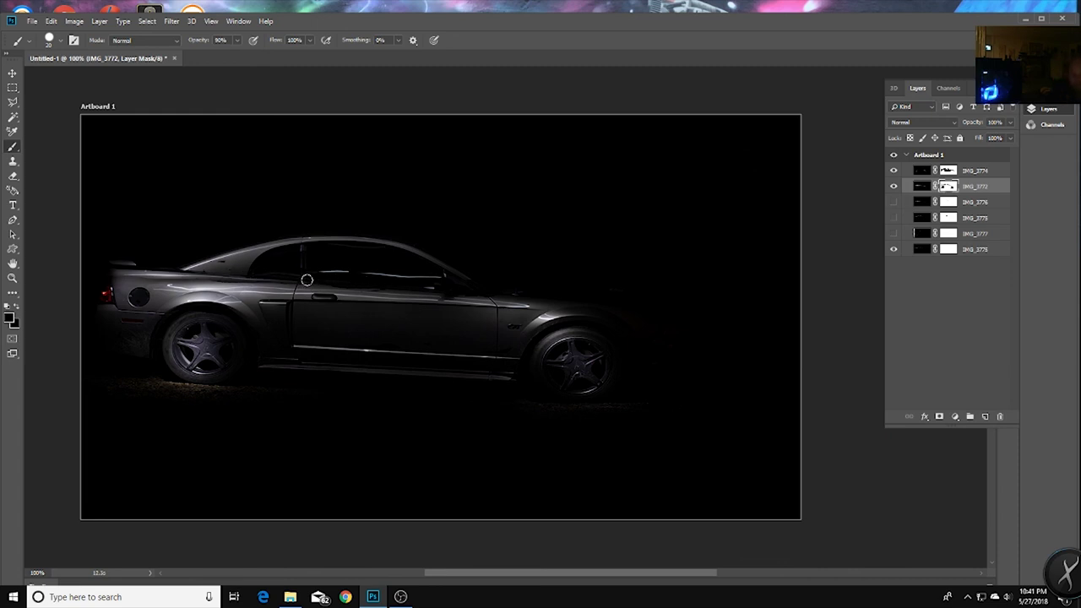
mouse_move(305, 283)
mouse_down()
mouse_move(321, 273)
mouse_move(423, 273)
mouse_up()
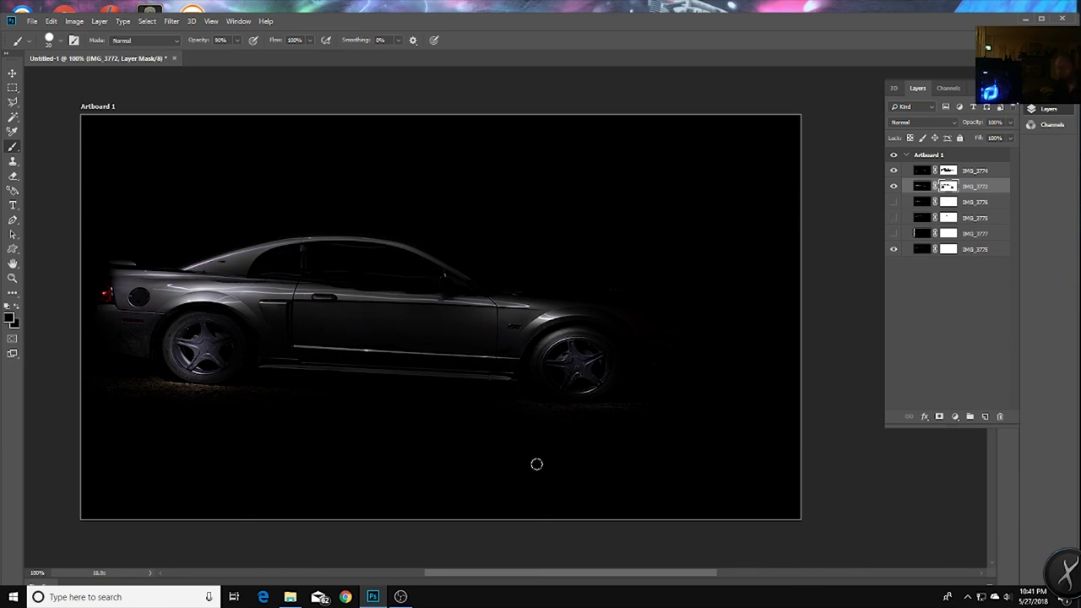
drag(307, 283, 345, 282)
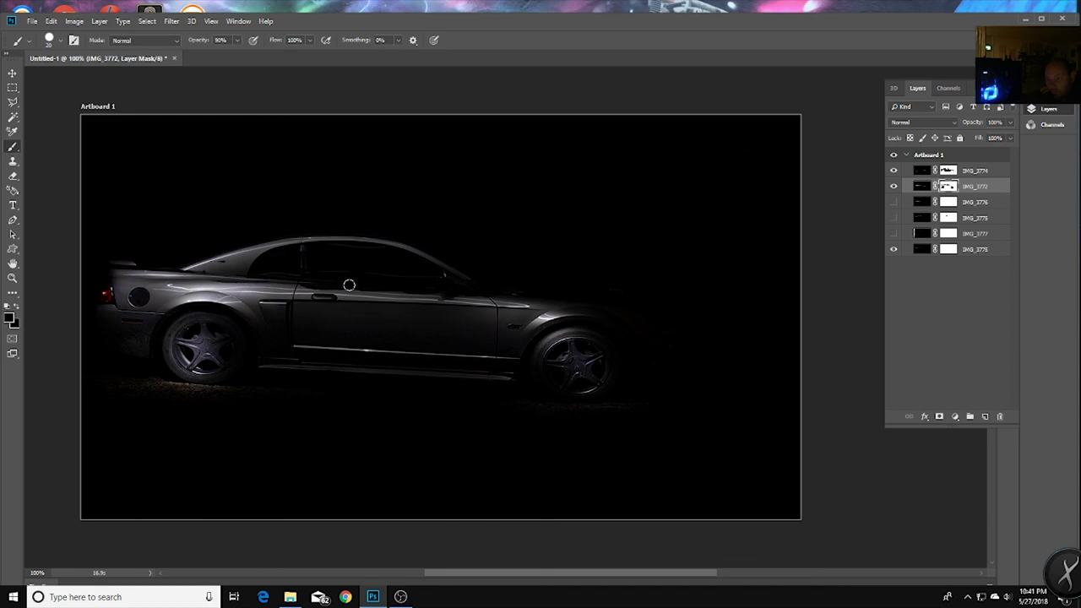
Undo two mask strokes, repaint black along the window line, and undo the rear-body stroke
click(51, 21)
click(65, 57)
click(50, 21)
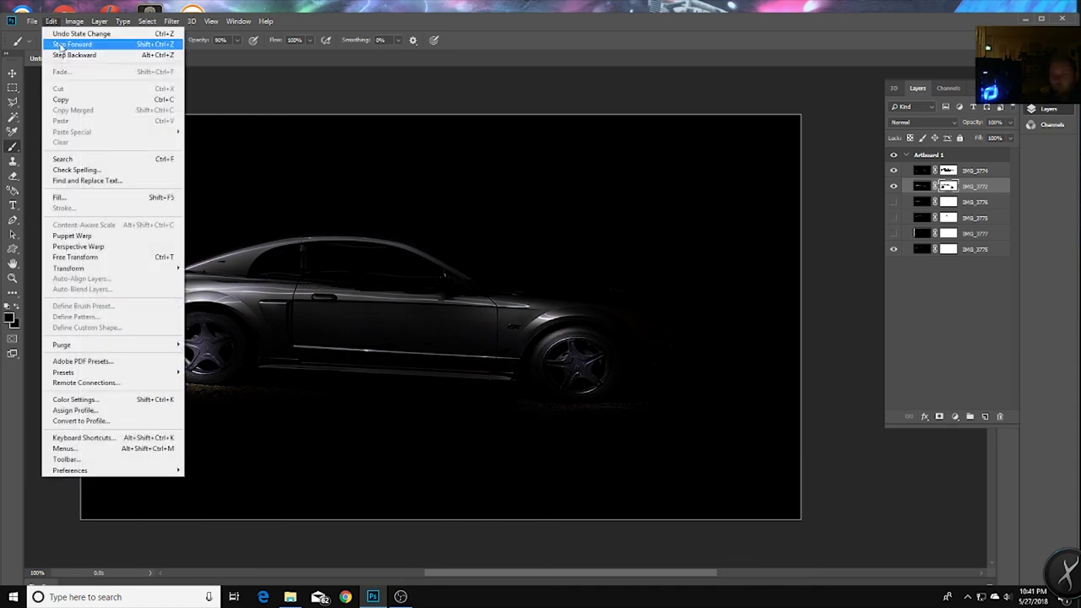
click(66, 39)
drag(318, 274, 431, 276)
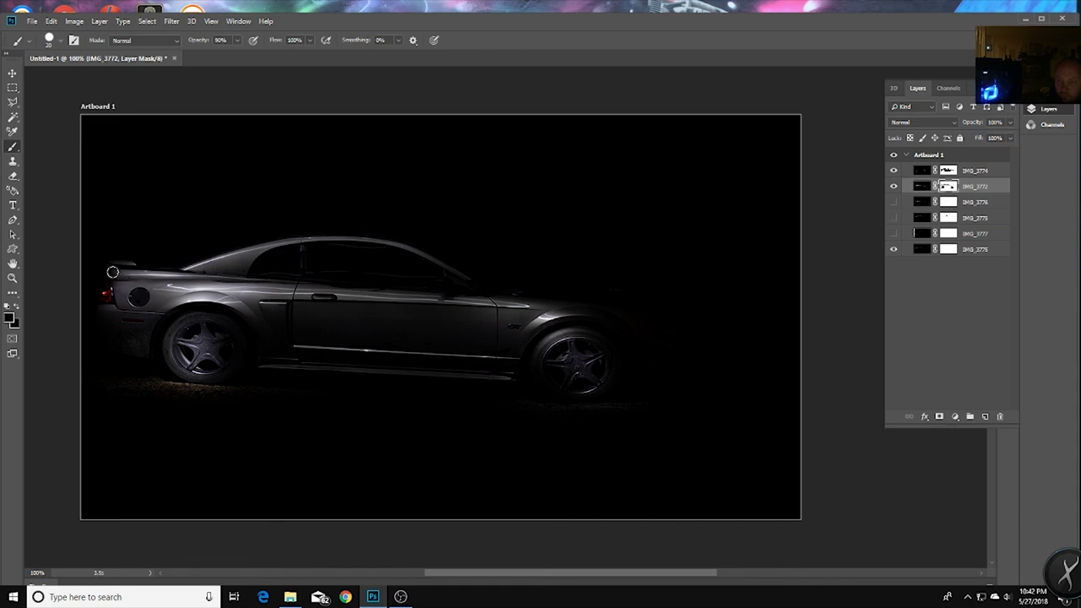
mouse_move(121, 281)
mouse_down()
mouse_move(136, 291)
mouse_move(228, 283)
mouse_move(335, 292)
mouse_up()
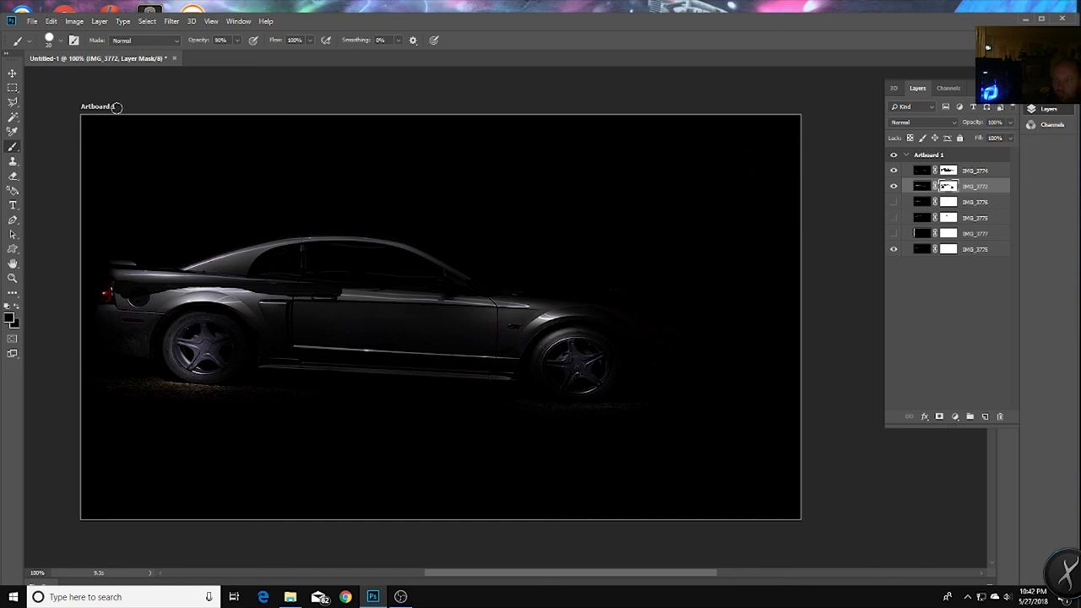
click(50, 20)
click(68, 26)
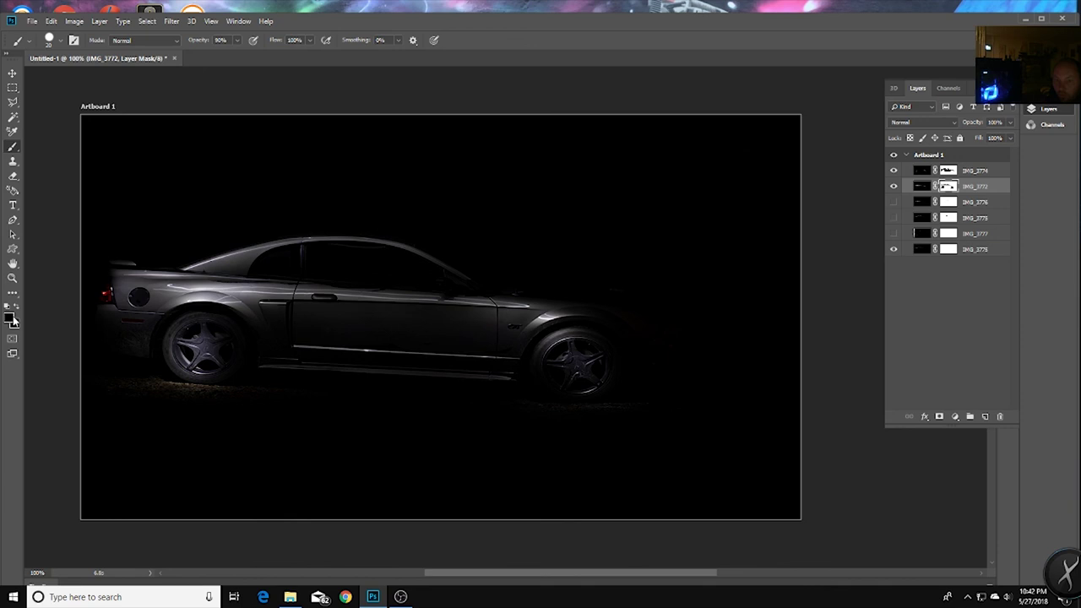
Switch the foreground colour between white and black, ending with white
click(11, 318)
click(400, 160)
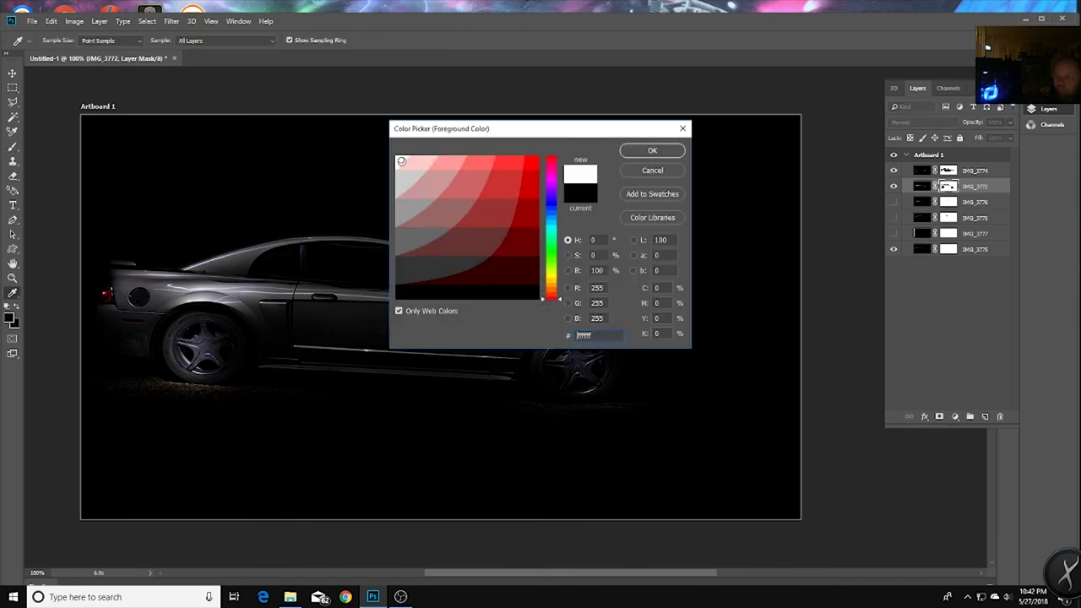
click(650, 151)
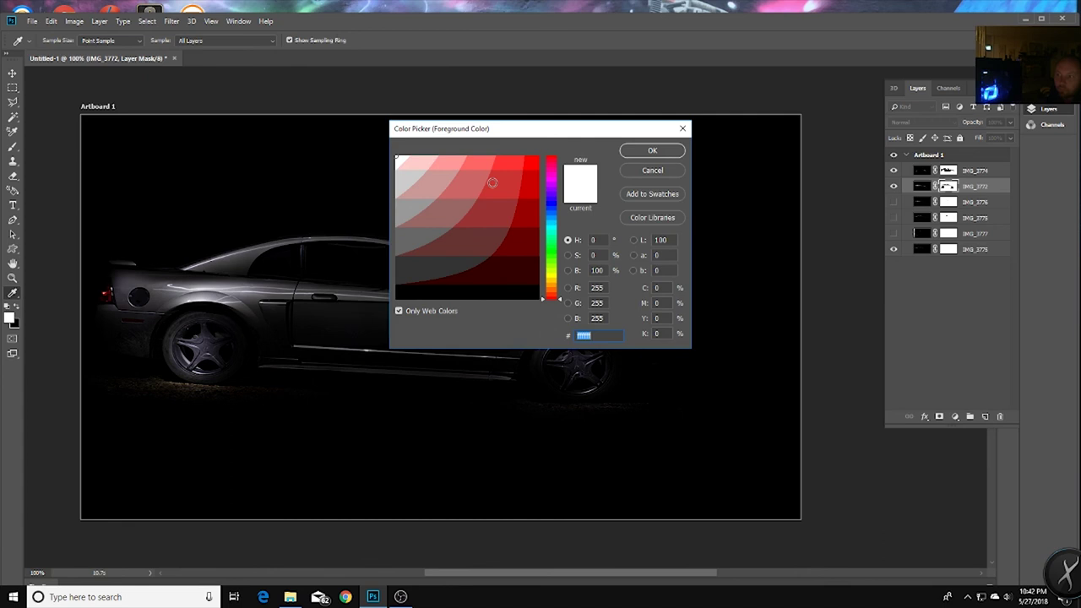
click(499, 292)
click(641, 154)
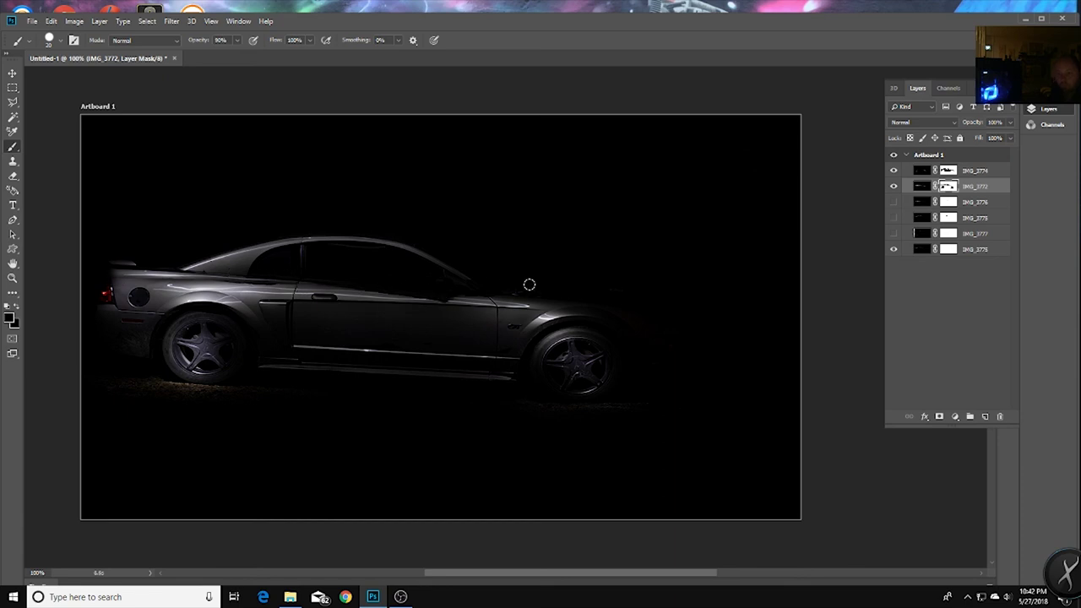
click(9, 316)
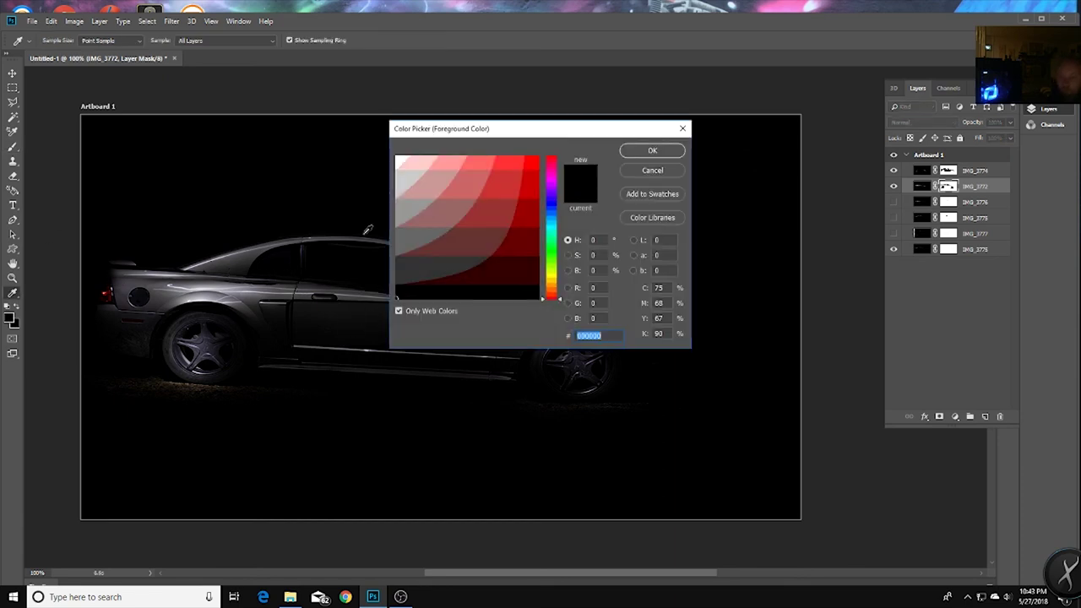
click(398, 157)
click(651, 151)
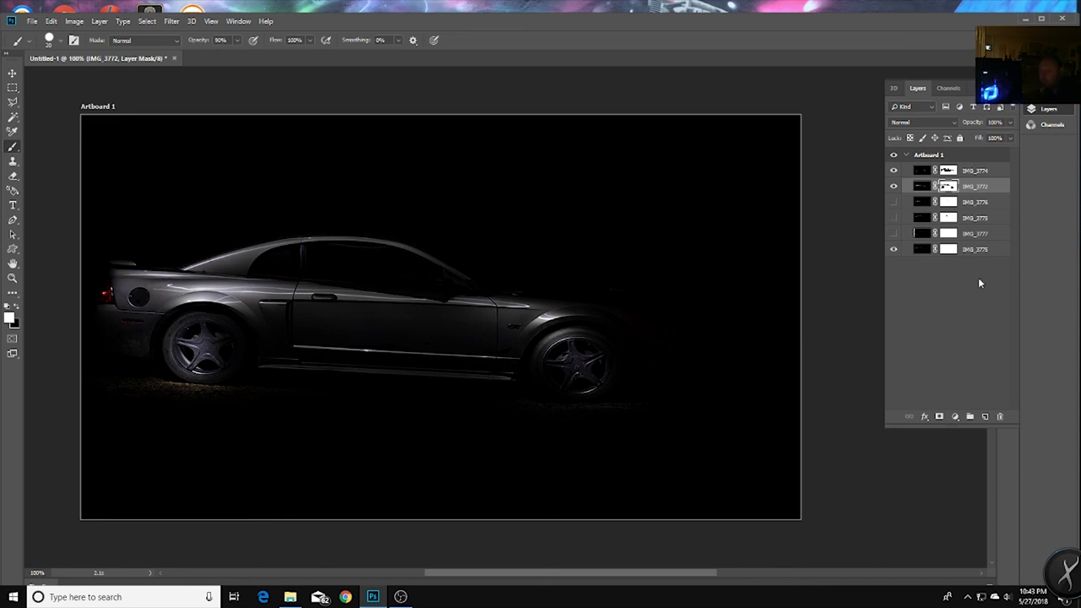
Toggle IMG_3776, IMG_3777, IMG_3775 and IMG_3774 visibility to compare the roof and wheels
click(893, 203)
click(893, 202)
click(895, 233)
click(894, 234)
click(894, 249)
click(894, 249)
click(894, 170)
click(894, 170)
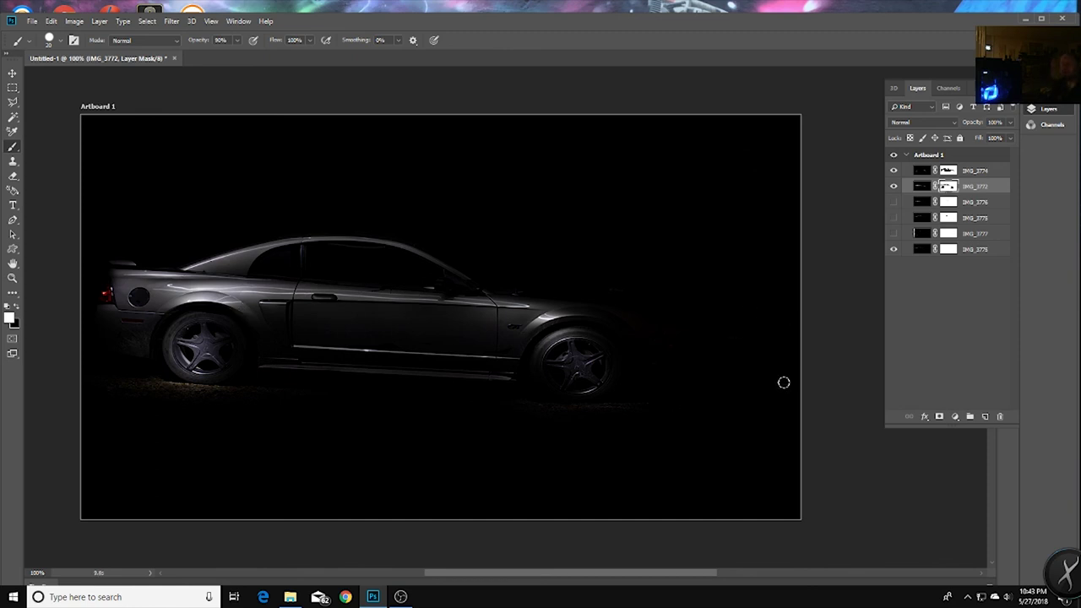
Step backward to undo the last rear stroke, recheck IMG_3774's wheels, and select its mask
click(51, 22)
click(72, 55)
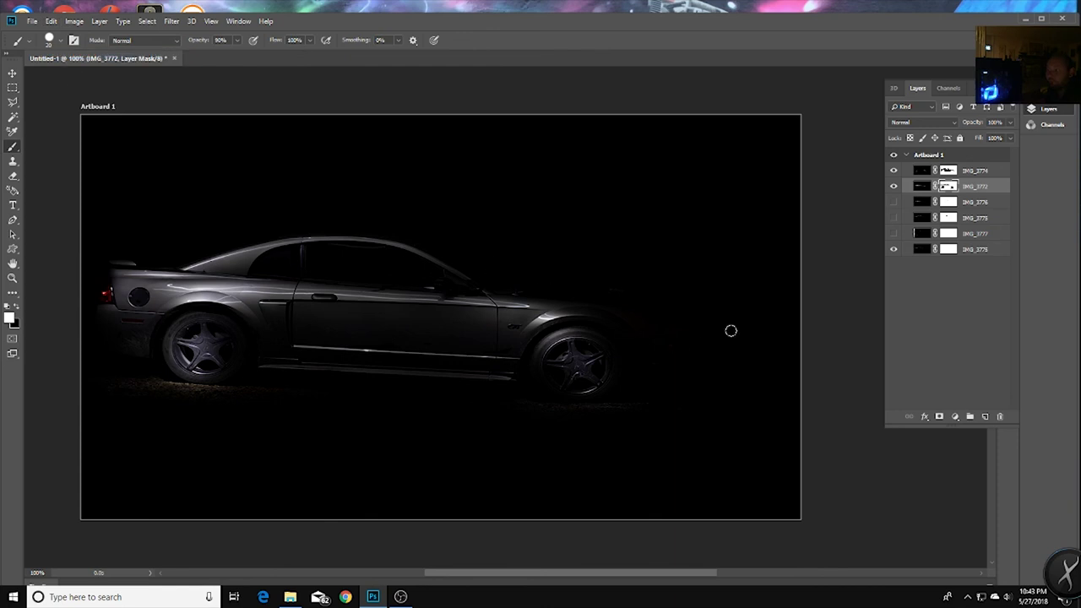
click(893, 172)
click(893, 171)
click(893, 172)
click(893, 171)
click(947, 170)
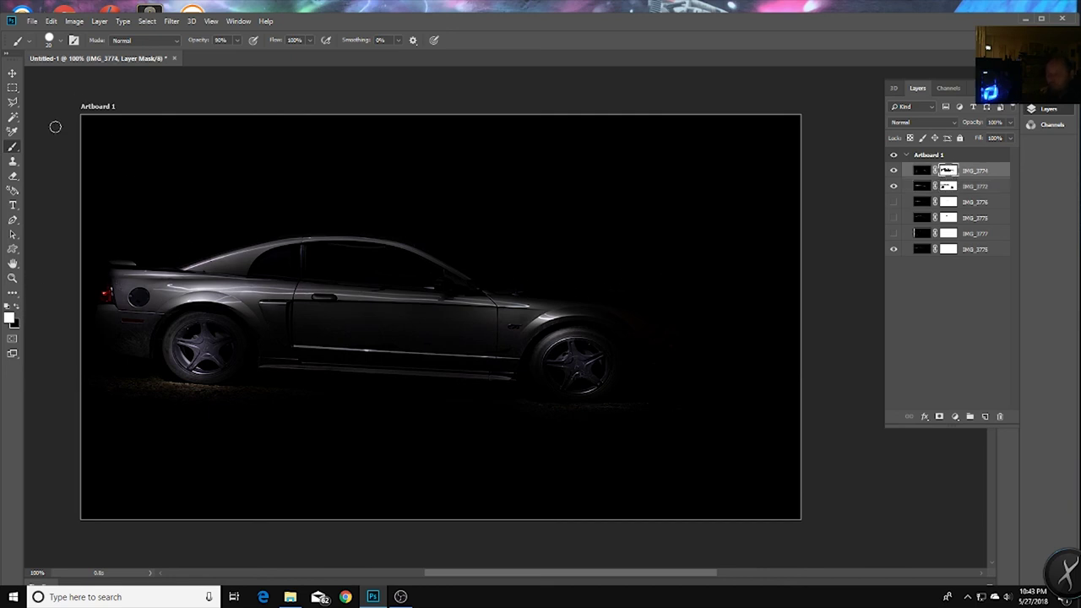
Set the foreground colour to black using hex 000000
click(11, 317)
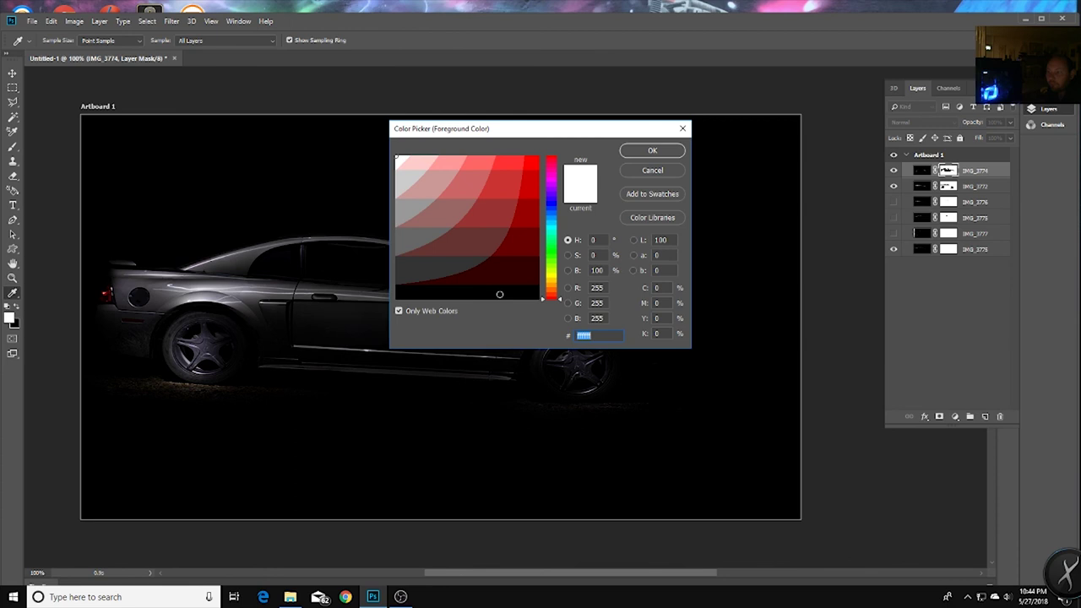
text(000000)
click(658, 152)
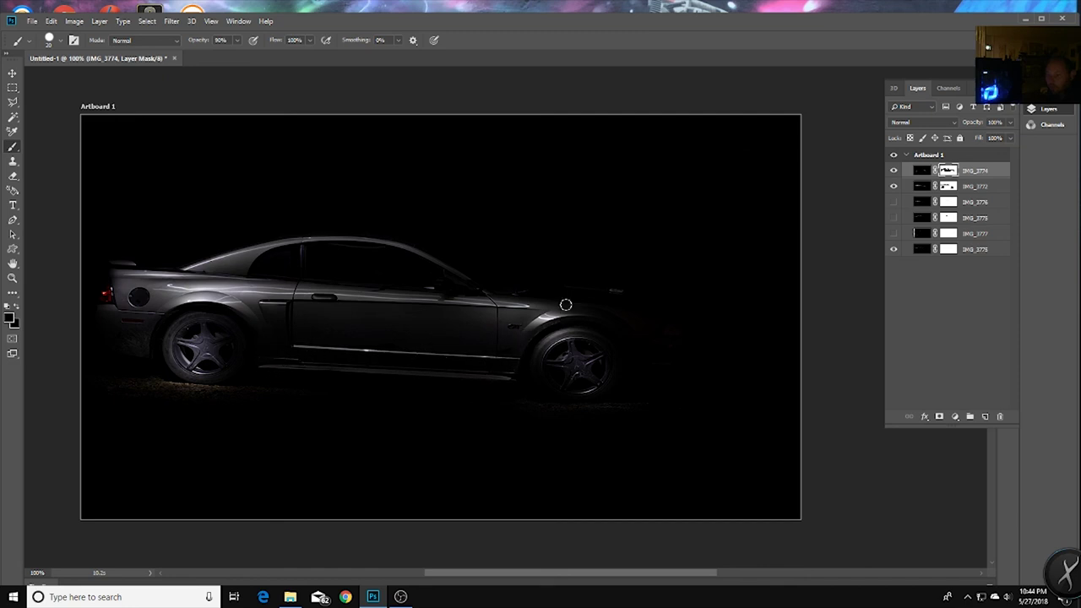
Switch the foreground to white and brush IMG_3774's mask between the front and rear wheels
click(10, 318)
click(402, 161)
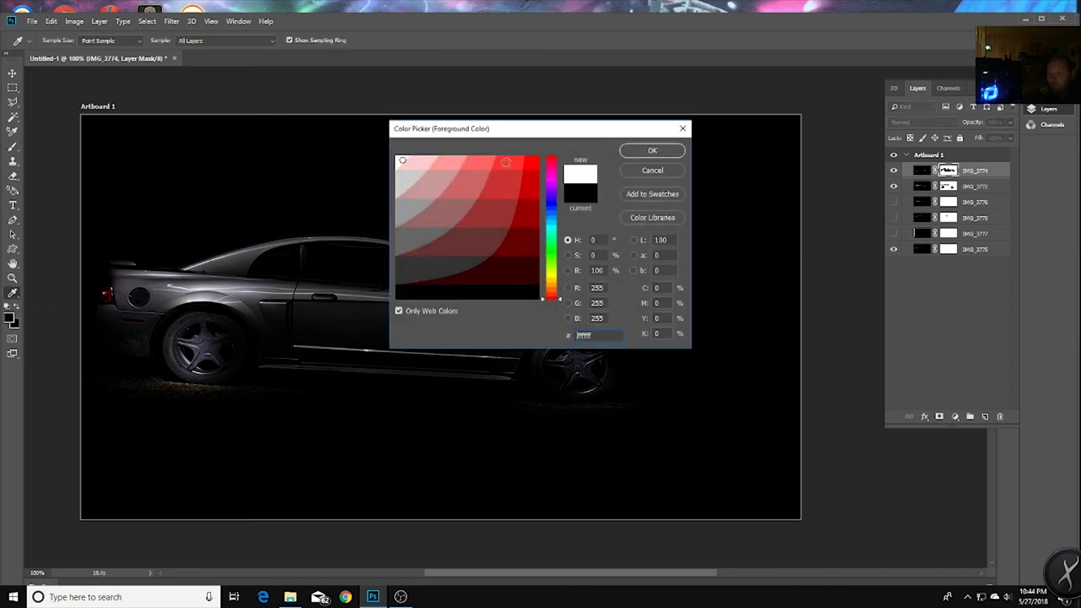
click(652, 151)
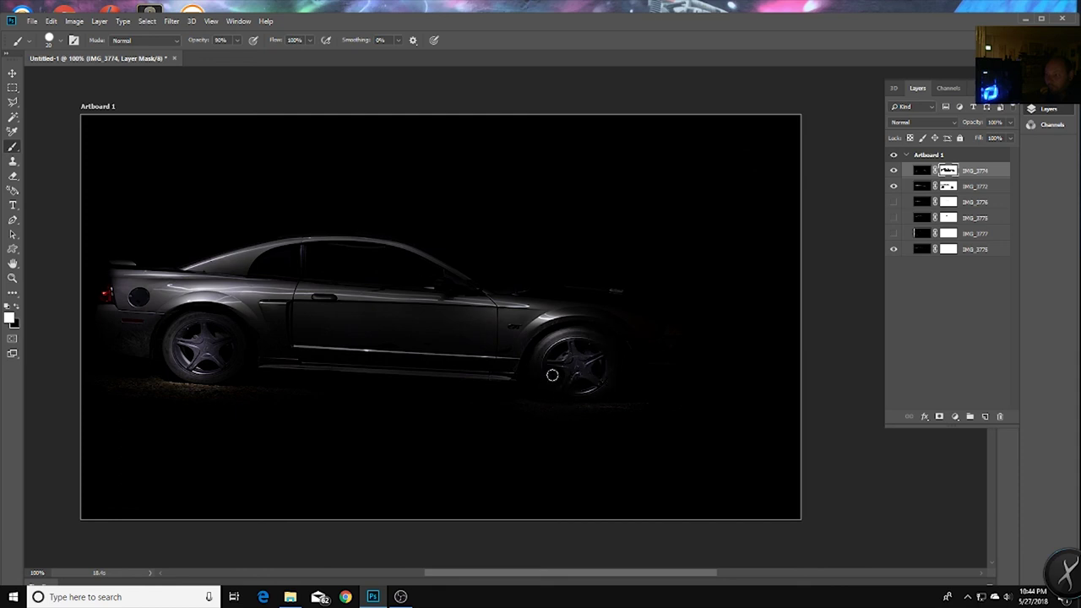
mouse_move(544, 397)
mouse_down()
mouse_move(603, 405)
mouse_move(172, 372)
mouse_move(226, 373)
mouse_move(247, 358)
mouse_move(218, 322)
mouse_up()
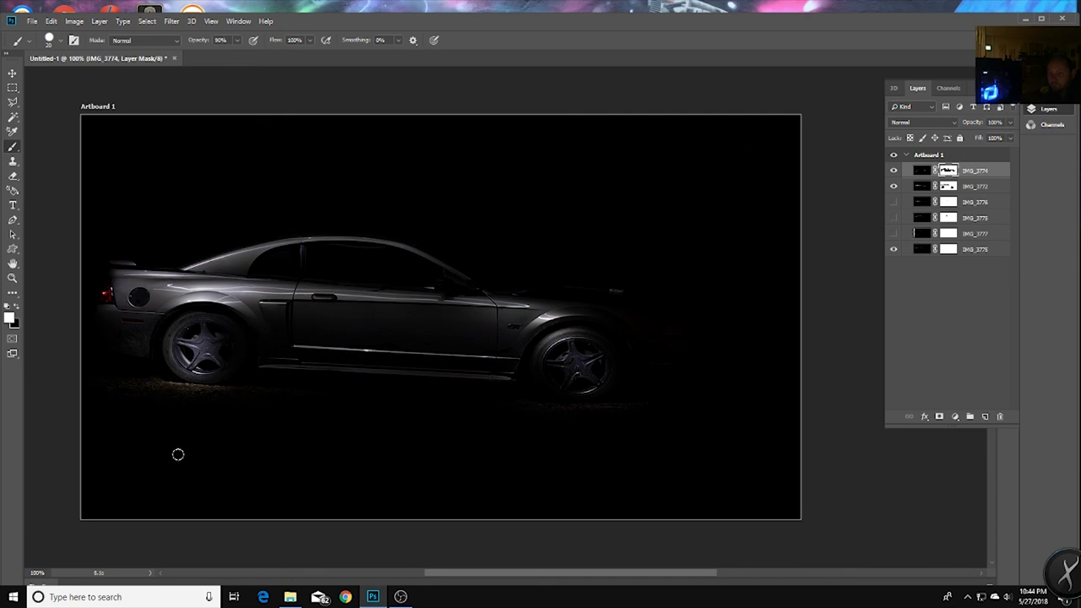